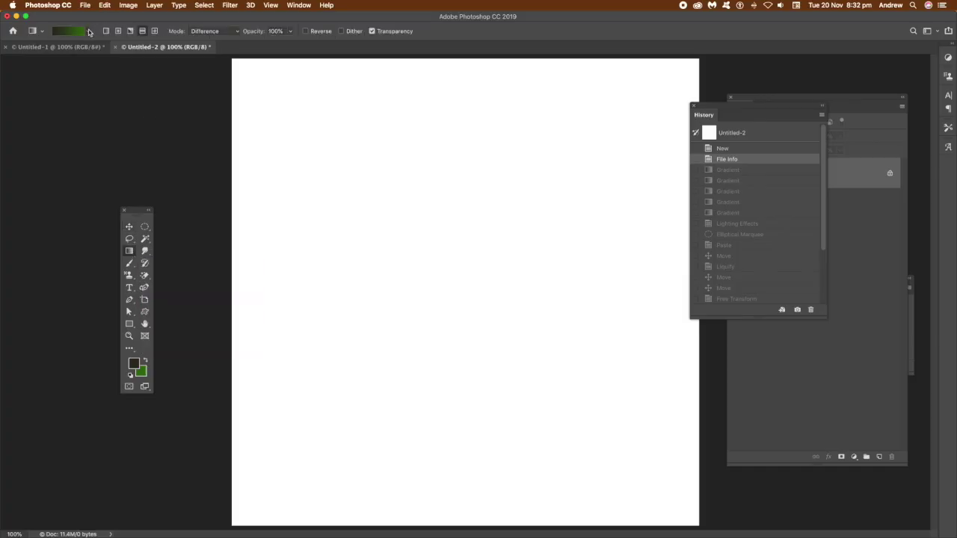
Look over the gradient presets and the foreground colour picker without changing anything
{"action": "left_click", "coordinate": [89, 32]}
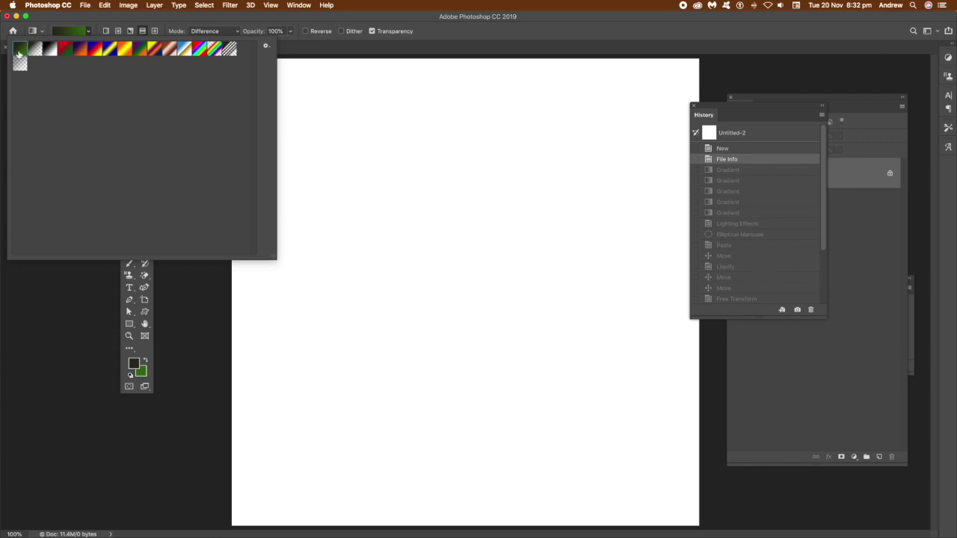
{"action": "key", "text": "Escape"}
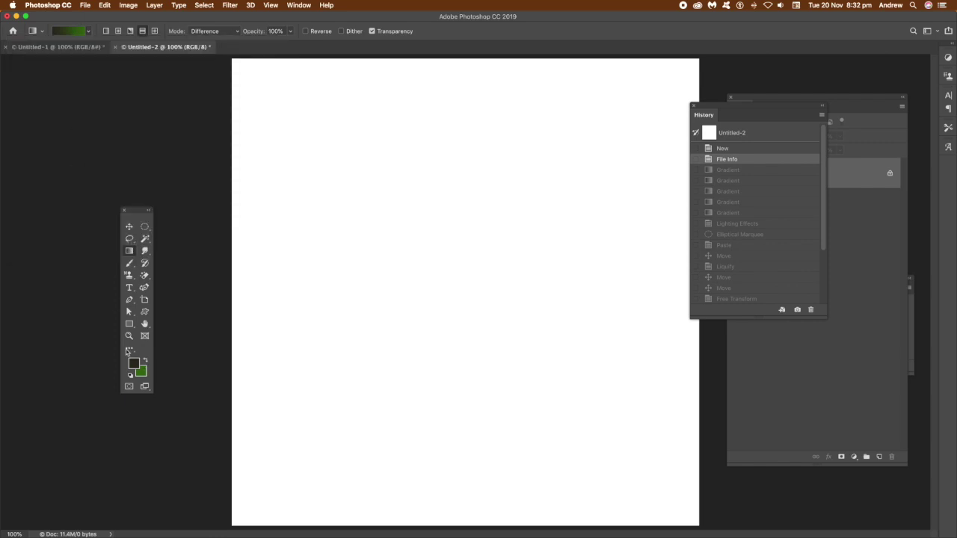
{"action": "left_click", "coordinate": [134, 364]}
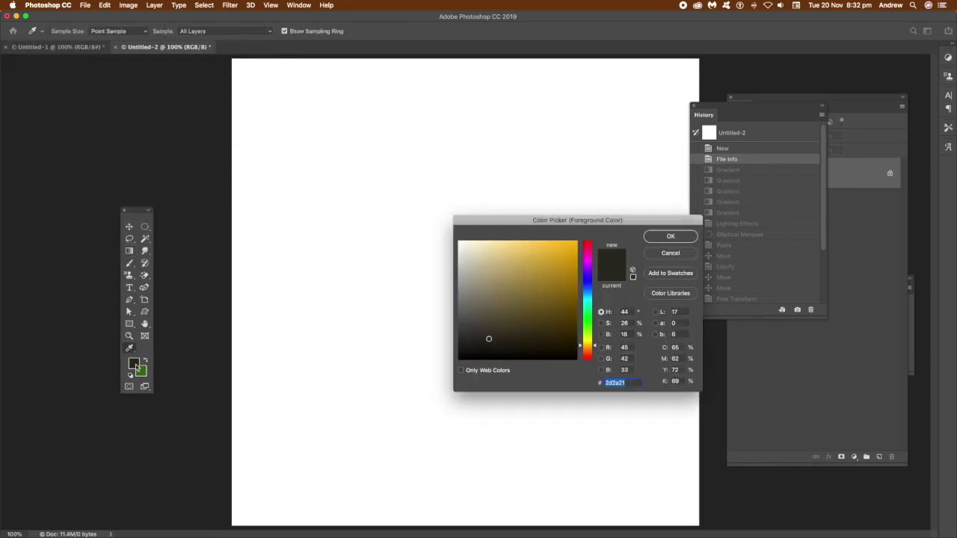
{"action": "left_click", "coordinate": [670, 255]}
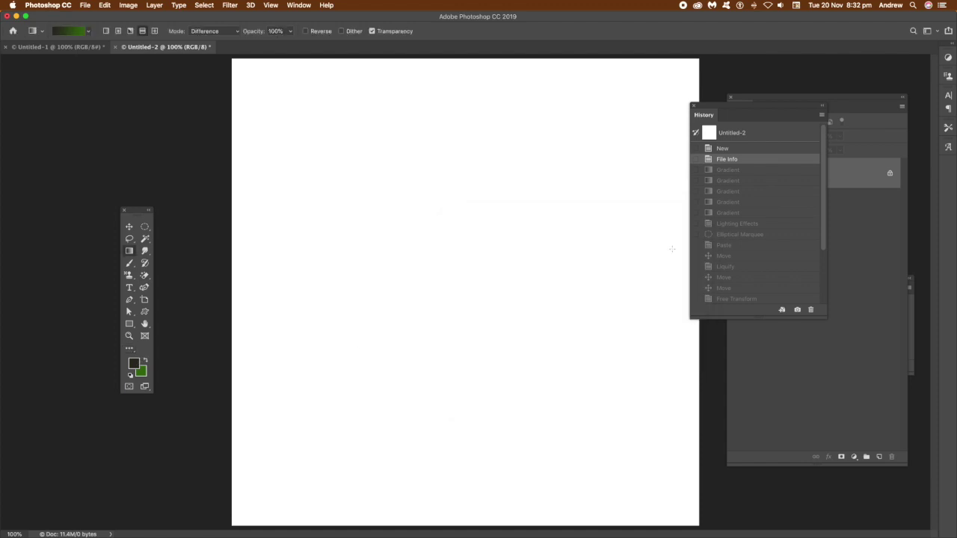
Reopen the gradient presets list and its options menu, then close both without choosing
{"action": "left_click", "coordinate": [88, 34]}
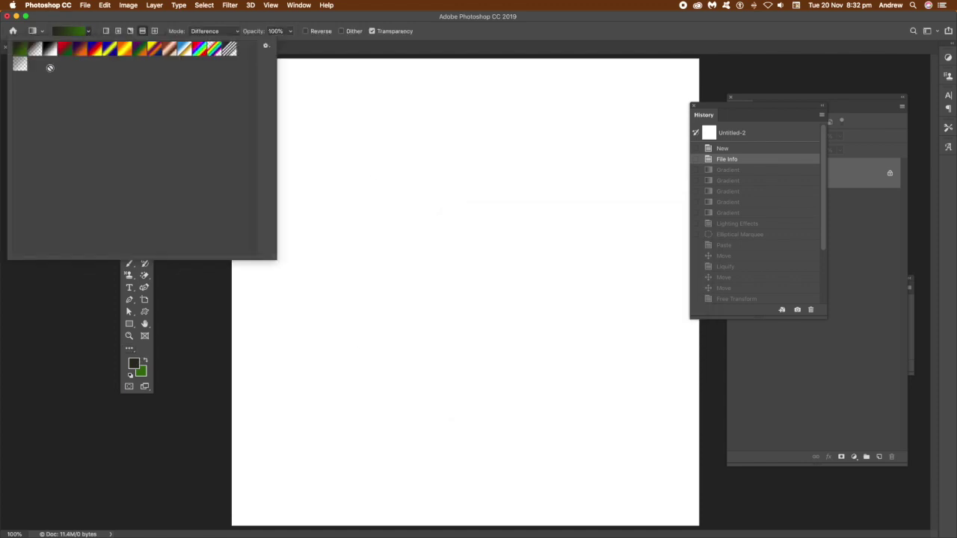
{"action": "left_click", "coordinate": [267, 47]}
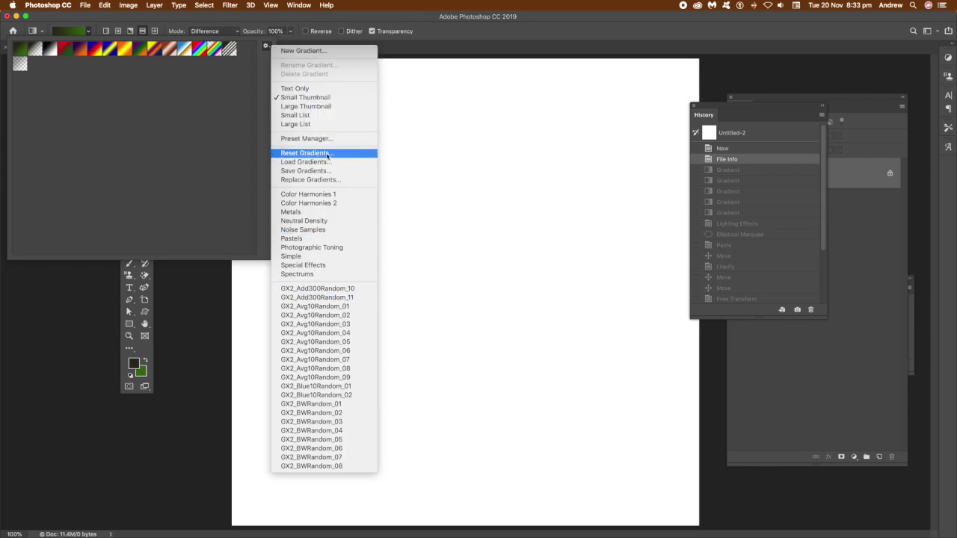
{"action": "left_click", "coordinate": [483, 33]}
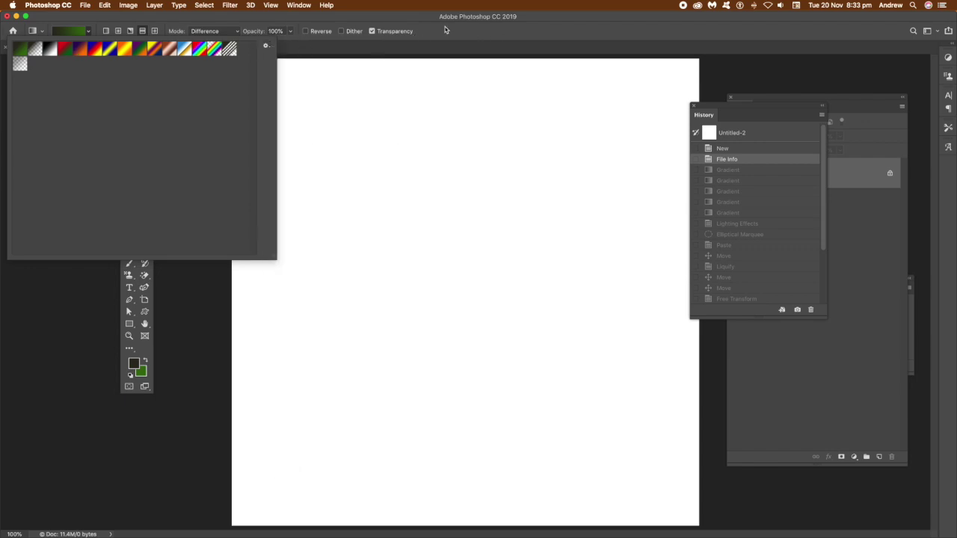
{"action": "left_click", "coordinate": [445, 30]}
Drag eight Difference-mode gradients in varied directions to build purple-blue swirls with green streaks
{"action": "left_click_drag", "start_coordinate": [346, 139], "coordinate": [598, 378]}
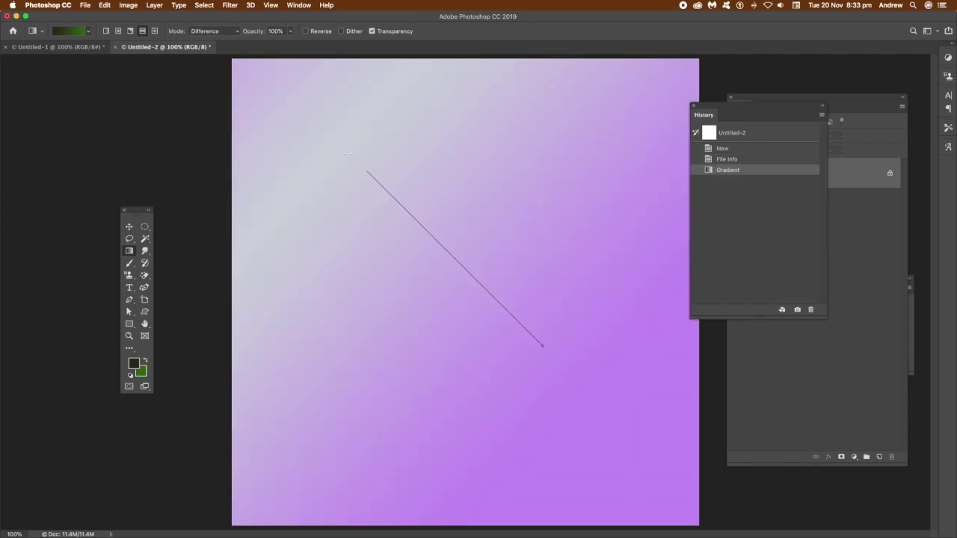
{"action": "left_click_drag", "start_coordinate": [367, 171], "coordinate": [299, 105]}
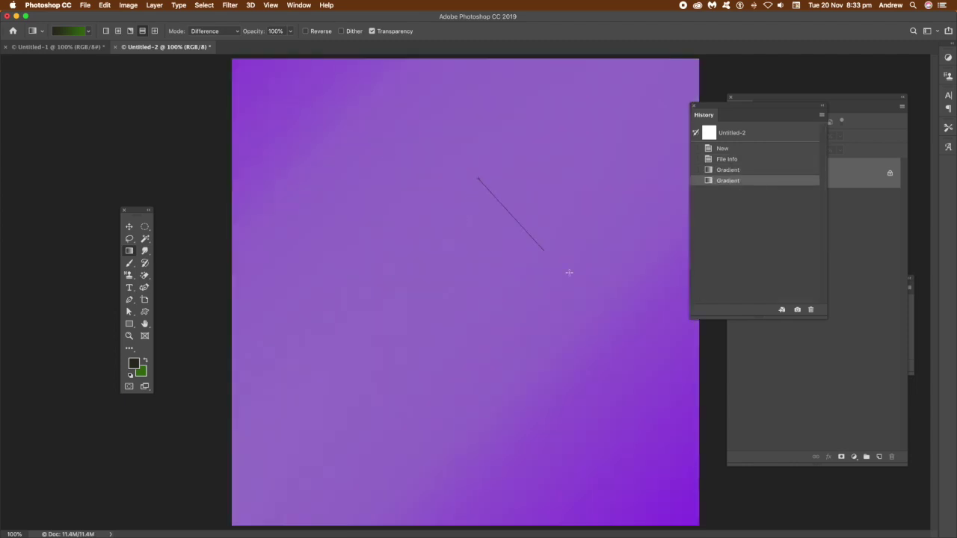
{"action": "left_click_drag", "start_coordinate": [569, 272], "coordinate": [615, 351]}
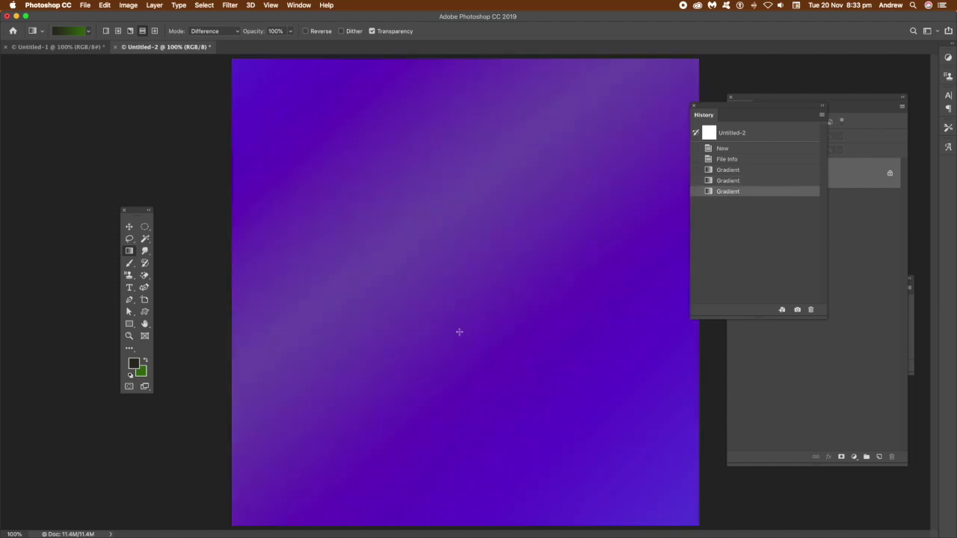
{"action": "left_click_drag", "start_coordinate": [459, 330], "coordinate": [457, 334]}
{"action": "left_click_drag", "start_coordinate": [427, 192], "coordinate": [432, 131]}
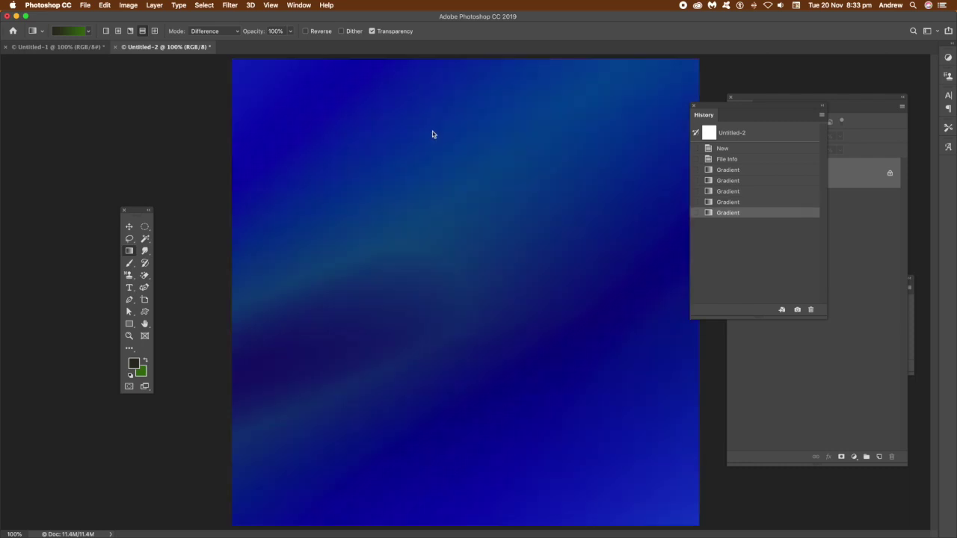
{"action": "left_click_drag", "start_coordinate": [527, 169], "coordinate": [367, 464]}
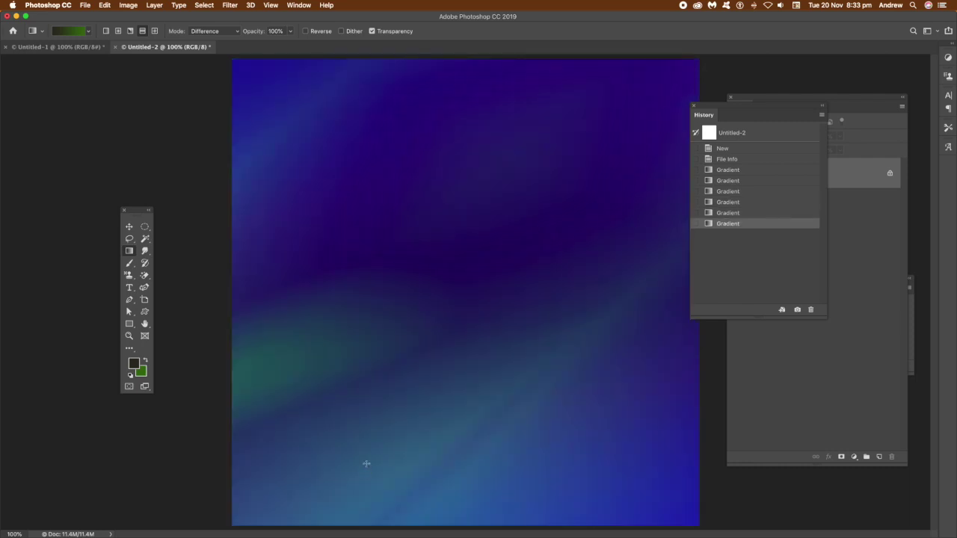
{"action": "left_click_drag", "start_coordinate": [469, 307], "coordinate": [456, 108]}
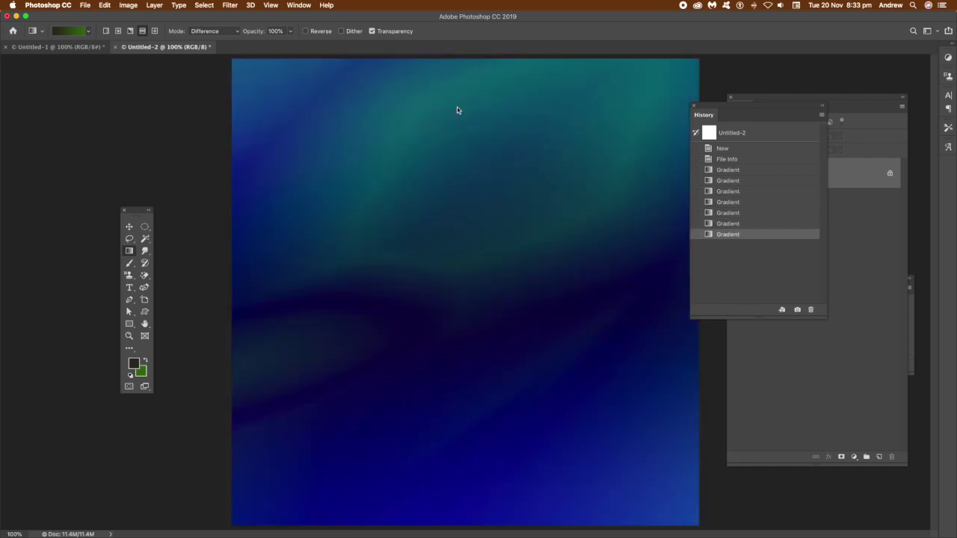
{"action": "left_click_drag", "start_coordinate": [447, 233], "coordinate": [328, 473]}
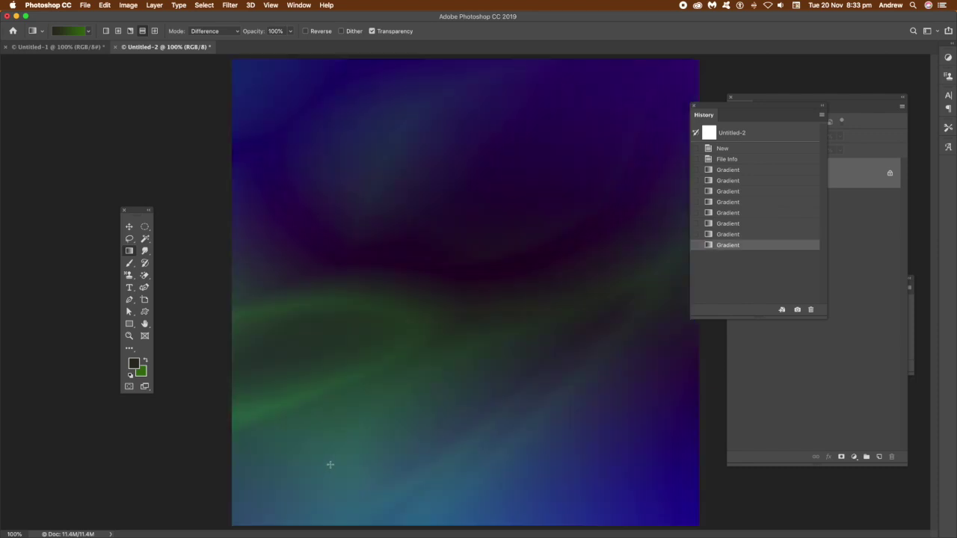
{"action": "left_click", "coordinate": [229, 6]}
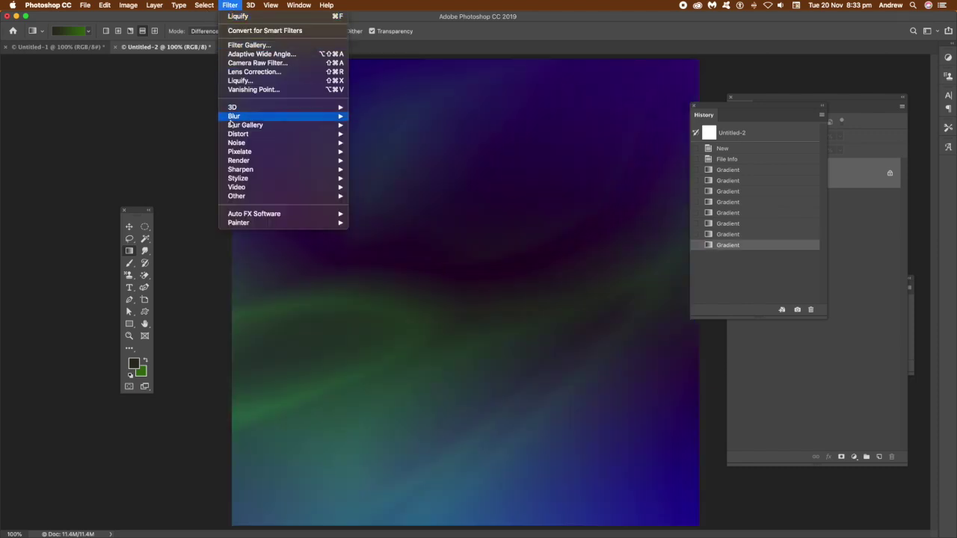
Run Filter > Blur > Gaussian Blur on the layered gradient pattern
{"action": "mouse_move", "coordinate": [303, 118]}
{"action": "left_click", "coordinate": [380, 152]}
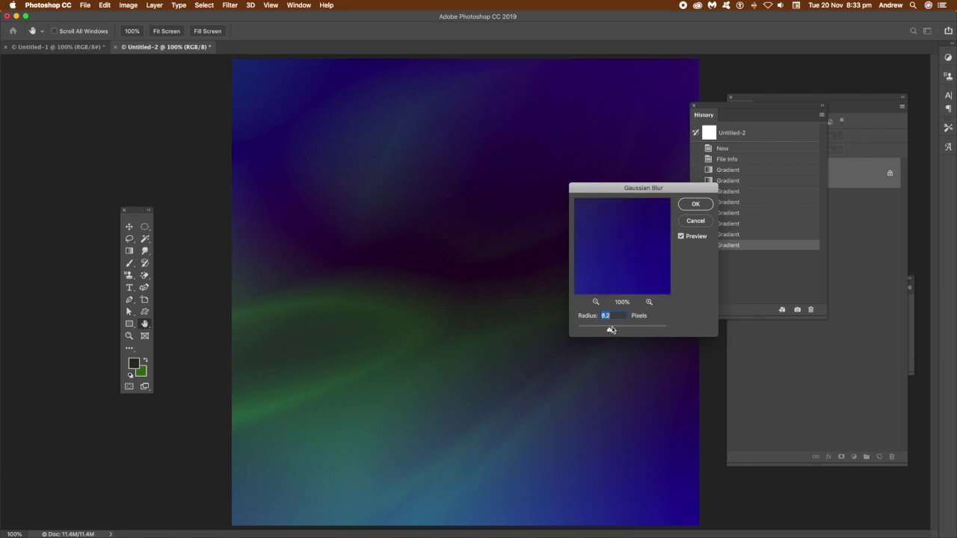
{"action": "left_click", "coordinate": [693, 205]}
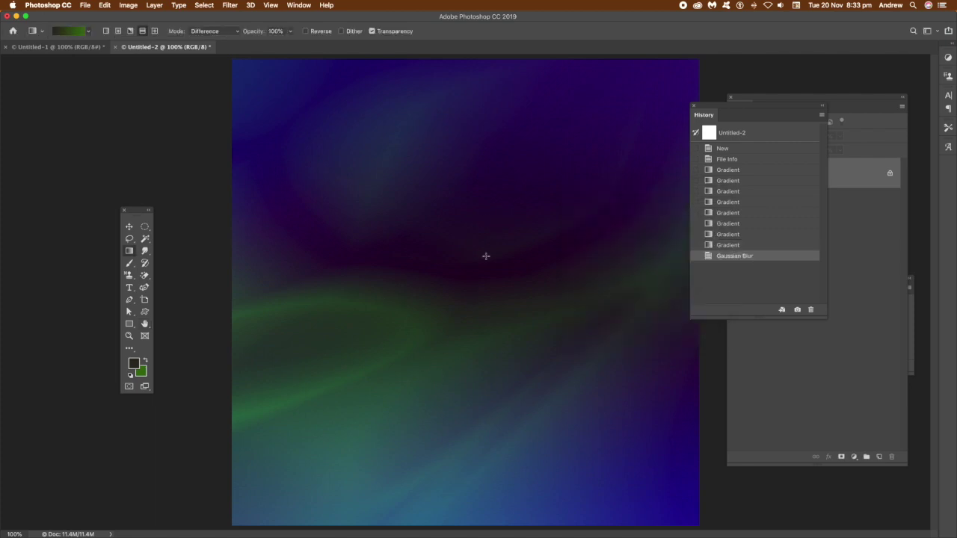
{"action": "left_click", "coordinate": [232, 6]}
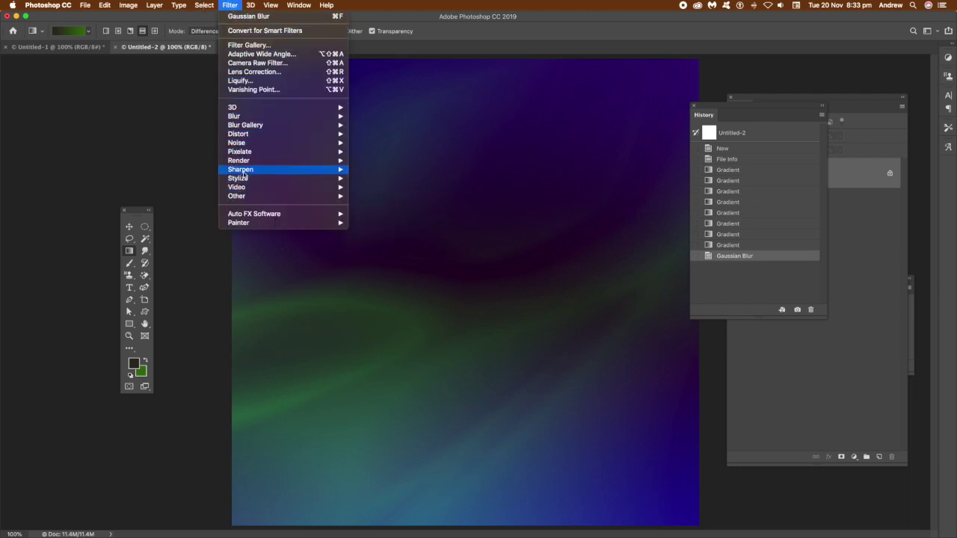
Open Render > Lighting Effects, keep a Spot light, and move it toward the upper left
{"action": "mouse_move", "coordinate": [252, 164]}
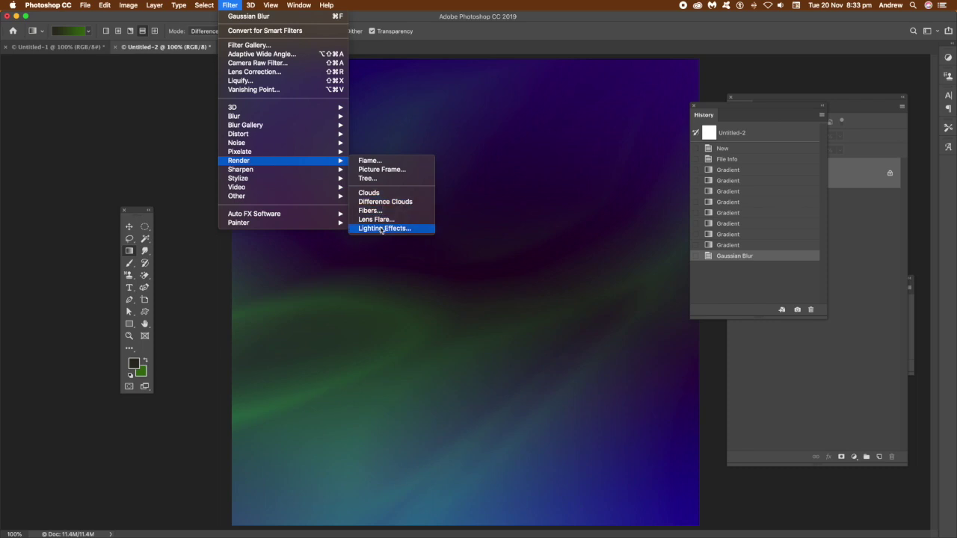
{"action": "left_click", "coordinate": [381, 229]}
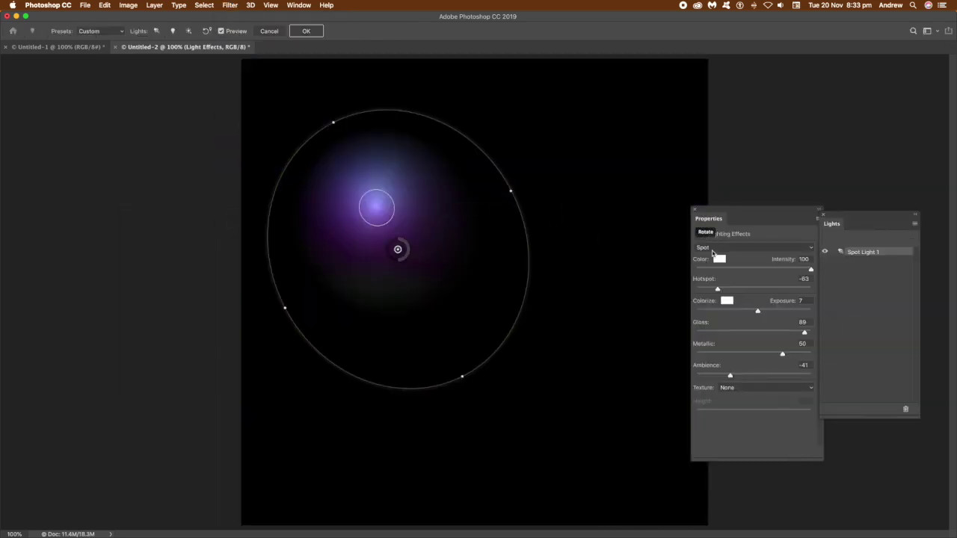
{"action": "left_click", "coordinate": [714, 248]}
{"action": "left_click", "coordinate": [714, 249]}
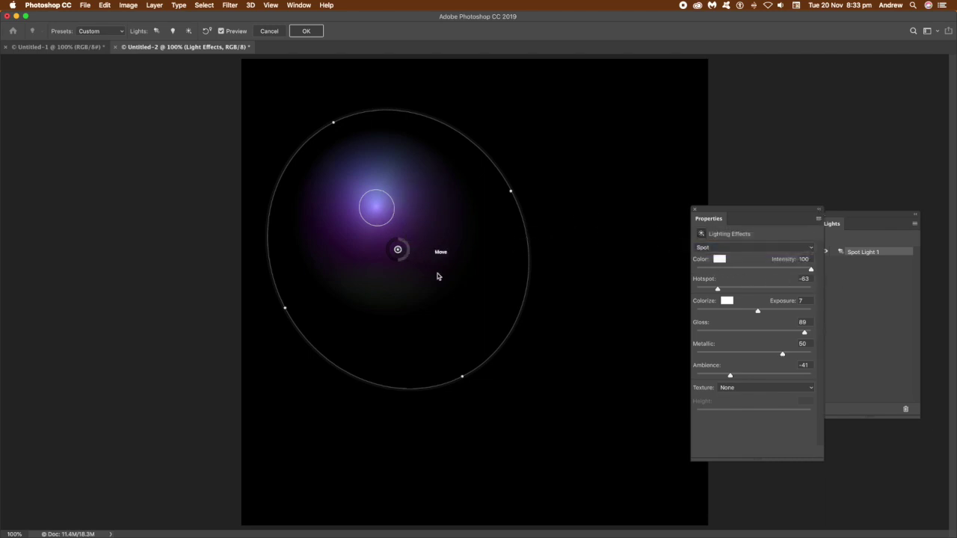
{"action": "left_click_drag", "start_coordinate": [438, 277], "coordinate": [380, 217]}
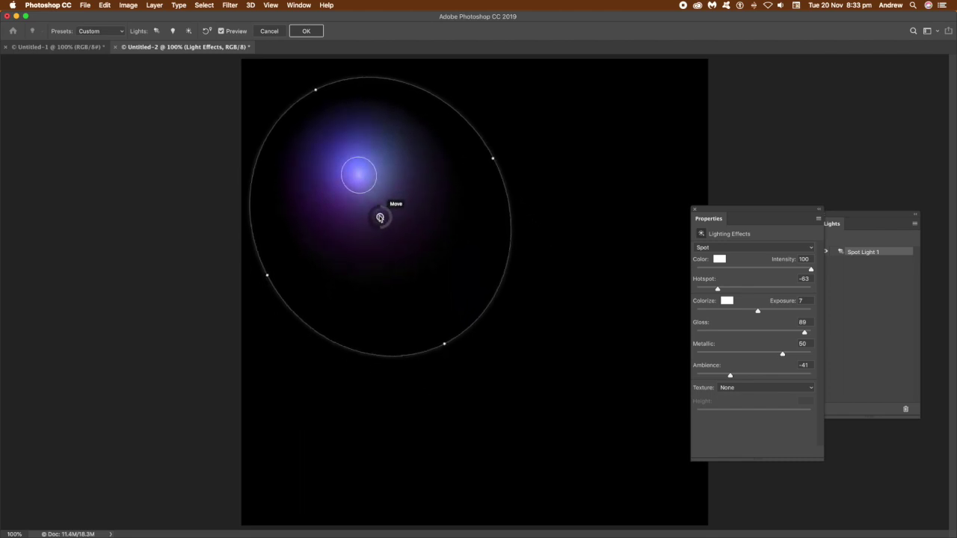
Widen the hotspot, brighten the light, set Metallic 67, adjust Ambience, and apply
{"action": "mouse_move", "coordinate": [725, 292]}
{"action": "left_mouse_down"}
{"action": "mouse_move", "coordinate": [750, 289]}
{"action": "mouse_move", "coordinate": [720, 289]}
{"action": "mouse_move", "coordinate": [729, 286]}
{"action": "left_mouse_up"}
{"action": "mouse_move", "coordinate": [784, 315]}
{"action": "left_mouse_down"}
{"action": "mouse_move", "coordinate": [795, 313]}
{"action": "mouse_move", "coordinate": [786, 312]}
{"action": "left_mouse_up"}
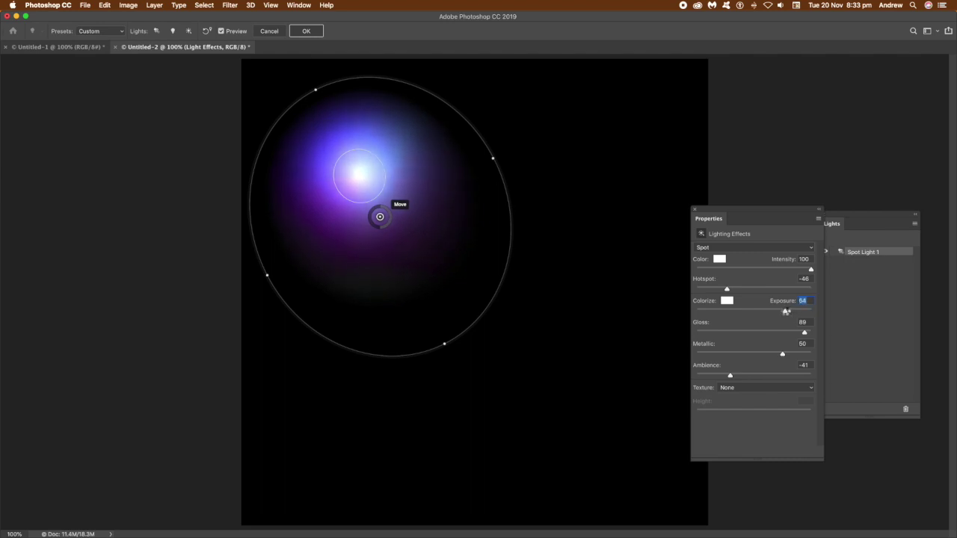
{"action": "left_click_drag", "start_coordinate": [787, 356], "coordinate": [778, 347]}
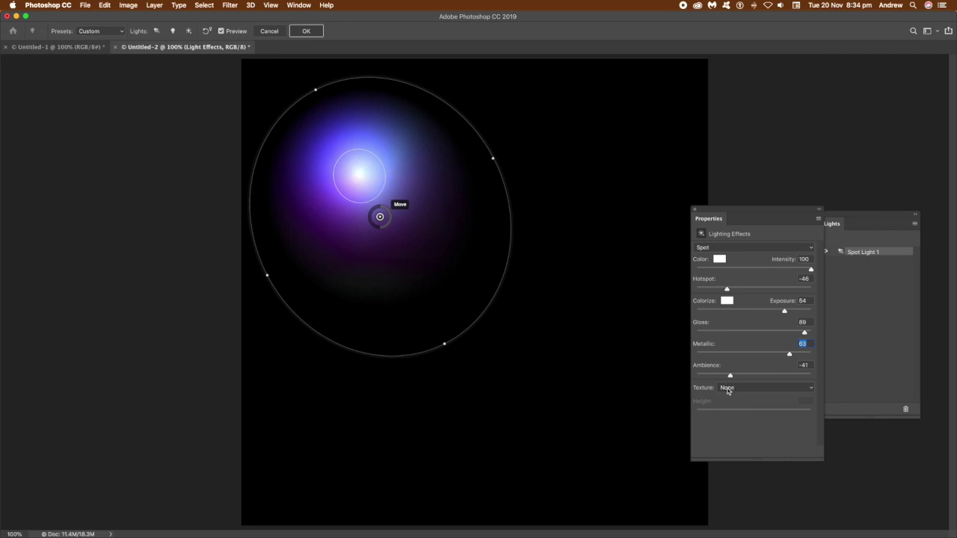
{"action": "left_click_drag", "start_coordinate": [734, 376], "coordinate": [715, 376]}
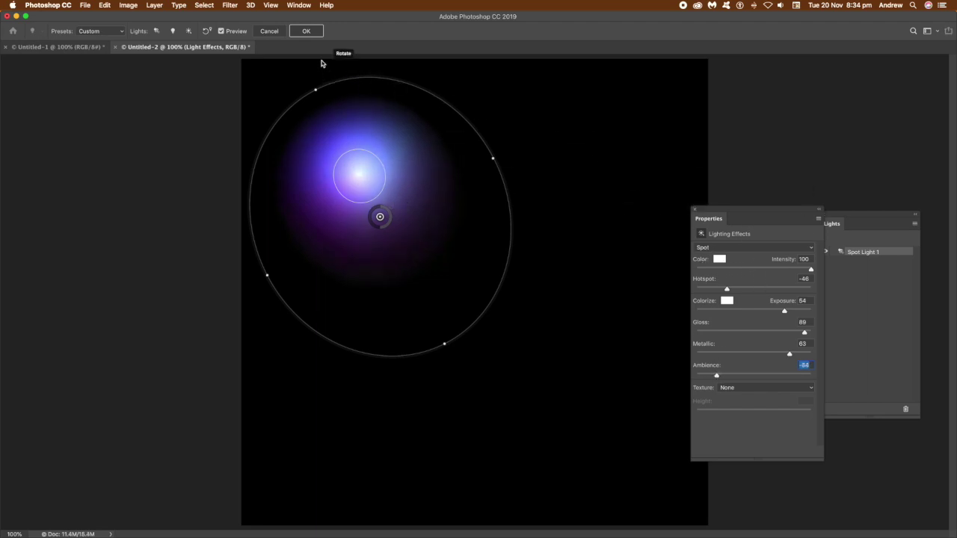
{"action": "left_click", "coordinate": [306, 31]}
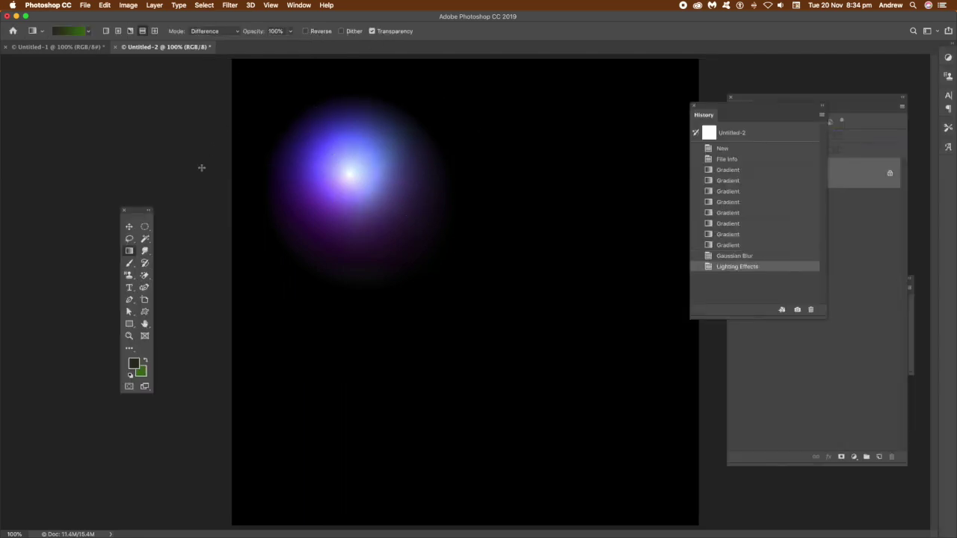
Copy an elliptical selection of the glow onto Layer 1 and move it down and right
{"action": "left_click", "coordinate": [146, 228]}
{"action": "left_click_drag", "start_coordinate": [248, 92], "coordinate": [459, 281]}
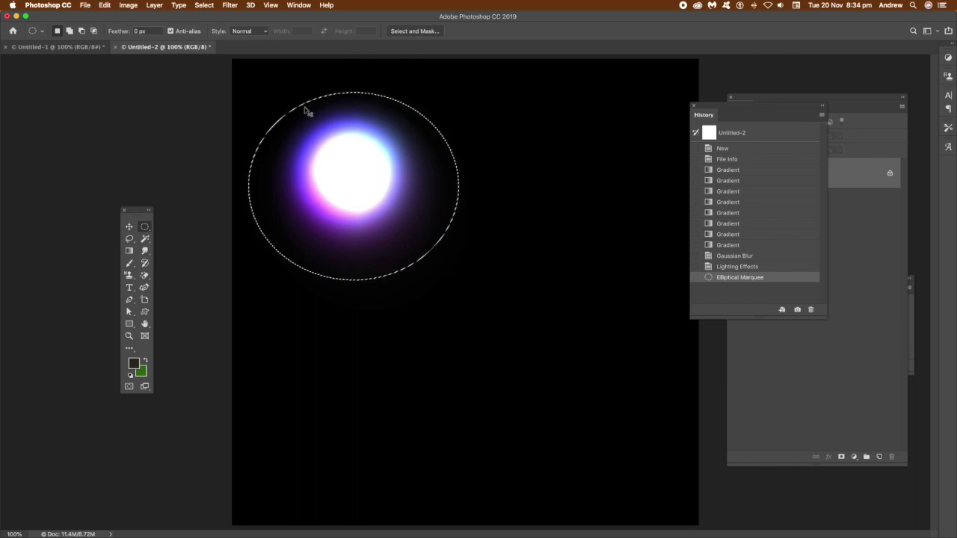
{"action": "key", "text": "super+v"}
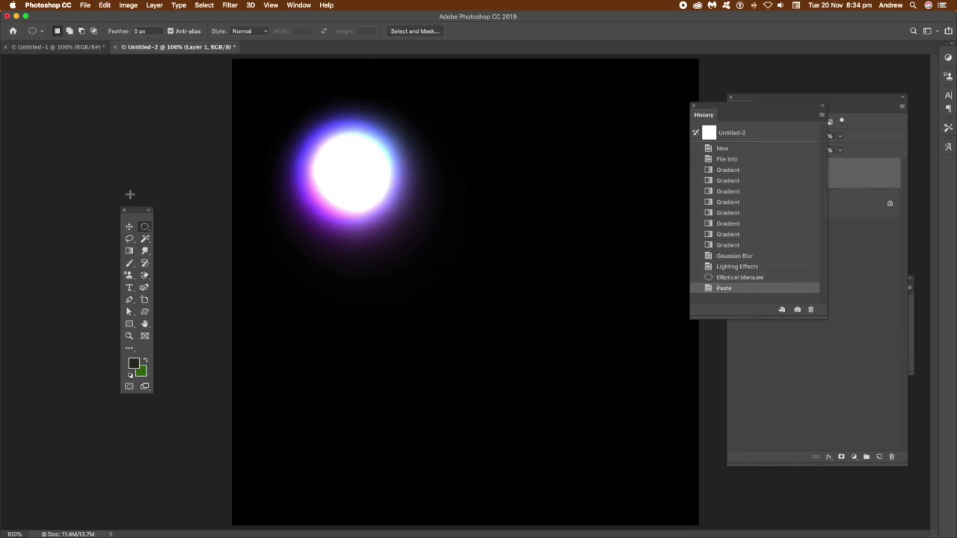
{"action": "left_click", "coordinate": [130, 227]}
{"action": "left_click_drag", "start_coordinate": [342, 152], "coordinate": [404, 200]}
{"action": "left_click", "coordinate": [249, 6]}
In Liquify, Forward Warp the orb copy into a thin S-curved glowing tube
{"action": "mouse_move", "coordinate": [232, 6]}
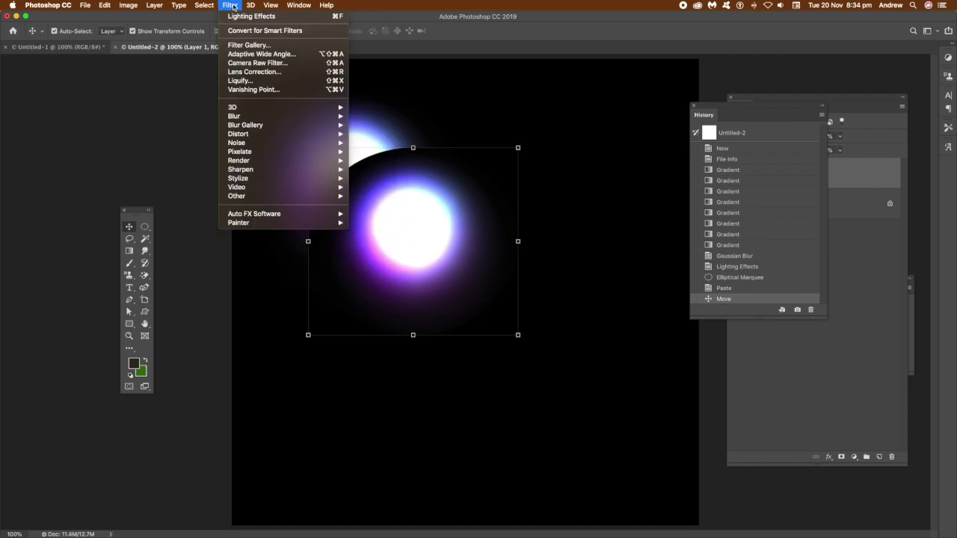
{"action": "left_click", "coordinate": [251, 81]}
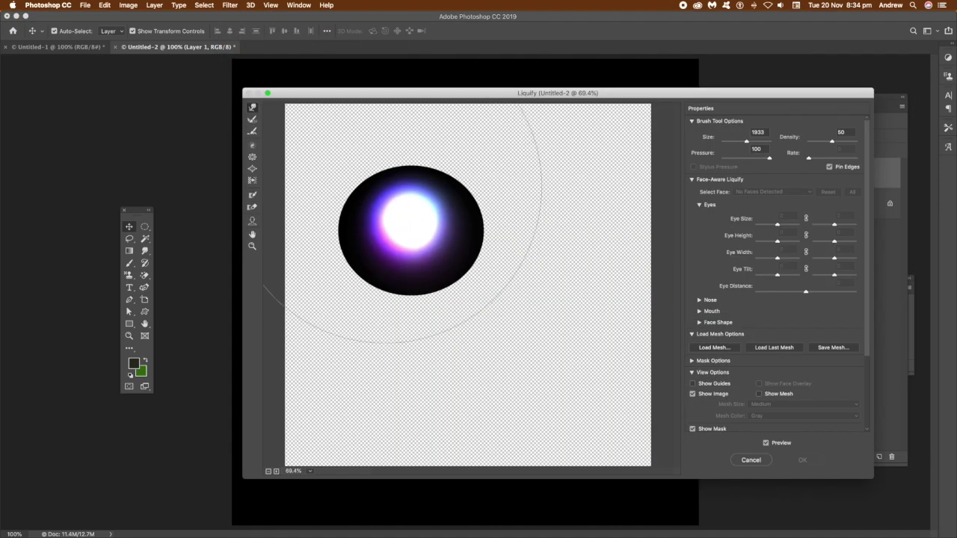
{"action": "mouse_move", "coordinate": [471, 257]}
{"action": "left_mouse_down"}
{"action": "mouse_move", "coordinate": [535, 240]}
{"action": "mouse_move", "coordinate": [572, 191]}
{"action": "left_mouse_up"}
{"action": "left_click_drag", "start_coordinate": [419, 258], "coordinate": [352, 314]}
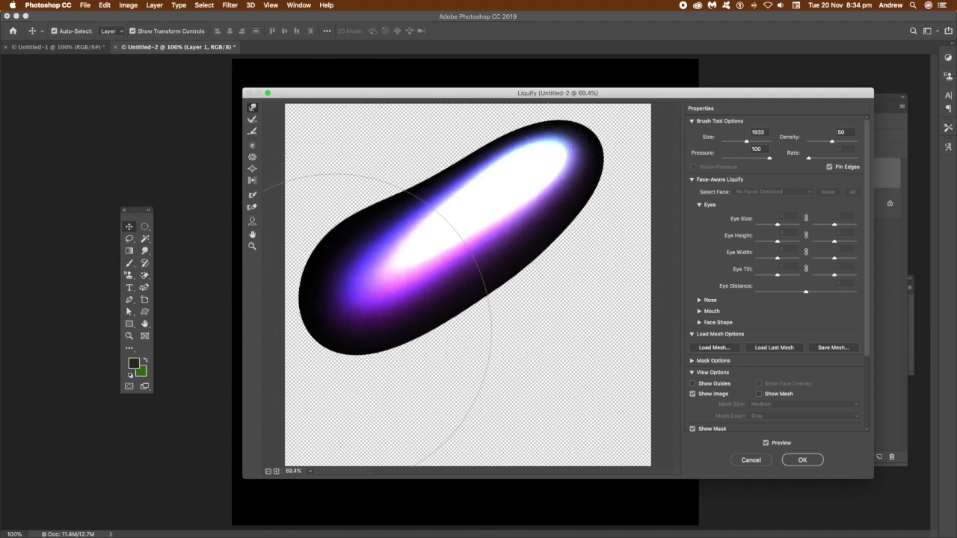
{"action": "mouse_move", "coordinate": [478, 235]}
{"action": "left_mouse_down"}
{"action": "mouse_move", "coordinate": [648, 153]}
{"action": "mouse_move", "coordinate": [557, 168]}
{"action": "left_mouse_up"}
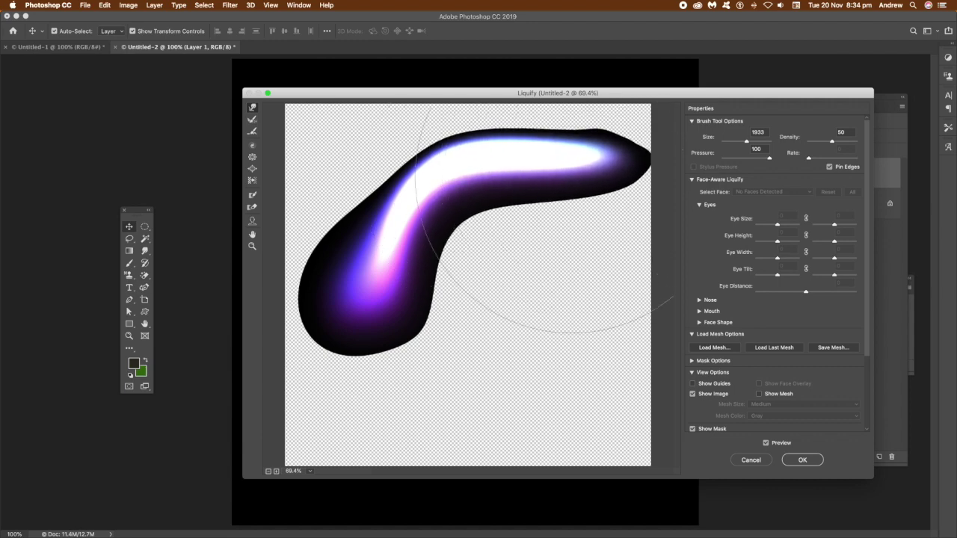
{"action": "mouse_move", "coordinate": [471, 323]}
{"action": "left_mouse_down"}
{"action": "mouse_move", "coordinate": [420, 258]}
{"action": "mouse_move", "coordinate": [430, 275]}
{"action": "mouse_move", "coordinate": [439, 277]}
{"action": "mouse_move", "coordinate": [432, 255]}
{"action": "mouse_move", "coordinate": [465, 267]}
{"action": "mouse_move", "coordinate": [470, 217]}
{"action": "mouse_move", "coordinate": [466, 231]}
{"action": "mouse_move", "coordinate": [459, 225]}
{"action": "left_mouse_up"}
{"action": "mouse_move", "coordinate": [545, 214]}
{"action": "left_mouse_down"}
{"action": "mouse_move", "coordinate": [519, 193]}
{"action": "mouse_move", "coordinate": [523, 180]}
{"action": "mouse_move", "coordinate": [547, 184]}
{"action": "mouse_move", "coordinate": [616, 144]}
{"action": "mouse_move", "coordinate": [595, 154]}
{"action": "mouse_move", "coordinate": [613, 176]}
{"action": "left_mouse_up"}
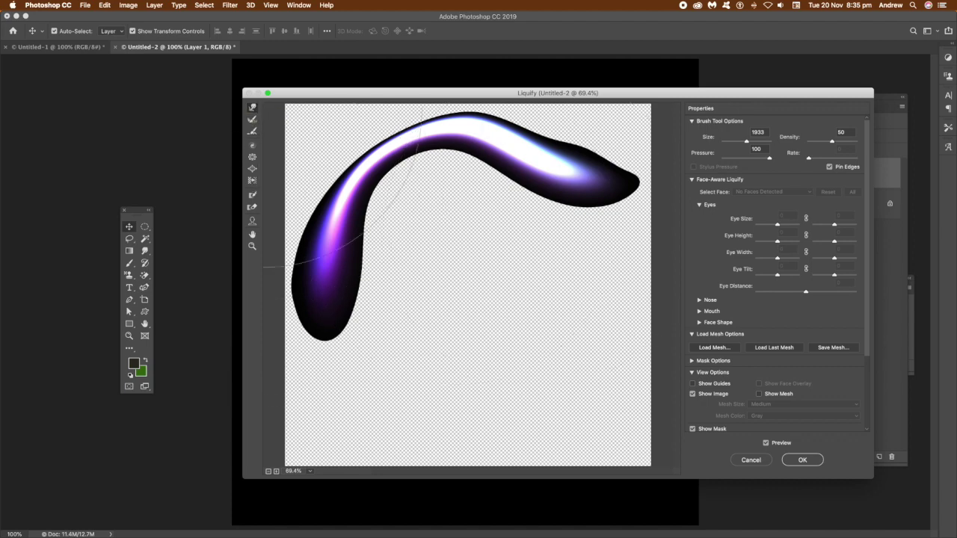
{"action": "left_click", "coordinate": [799, 459]}
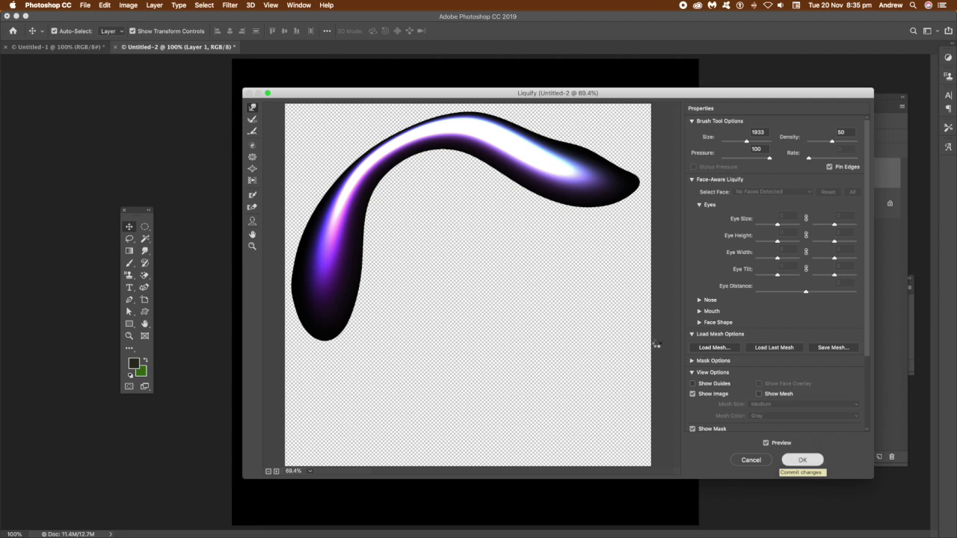
Shift the tube down-left, then duplicate it as Layer 1 copy rotated about 77°
{"action": "mouse_move", "coordinate": [483, 113]}
{"action": "left_mouse_down"}
{"action": "mouse_move", "coordinate": [469, 121]}
{"action": "mouse_move", "coordinate": [451, 171]}
{"action": "mouse_move", "coordinate": [394, 152]}
{"action": "mouse_move", "coordinate": [465, 163]}
{"action": "mouse_move", "coordinate": [447, 139]}
{"action": "mouse_move", "coordinate": [451, 149]}
{"action": "mouse_move", "coordinate": [432, 147]}
{"action": "left_mouse_up"}
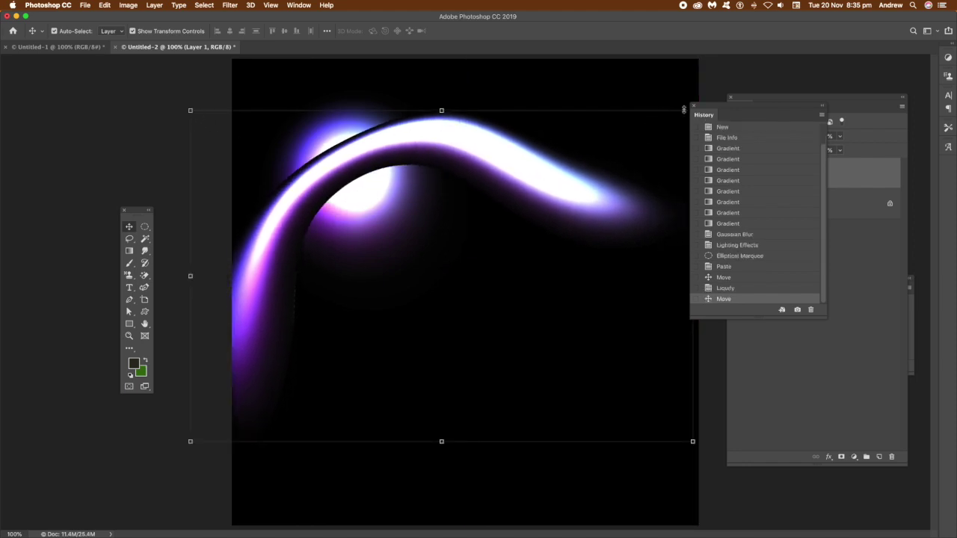
{"action": "left_click_drag", "start_coordinate": [684, 110], "coordinate": [755, 111]}
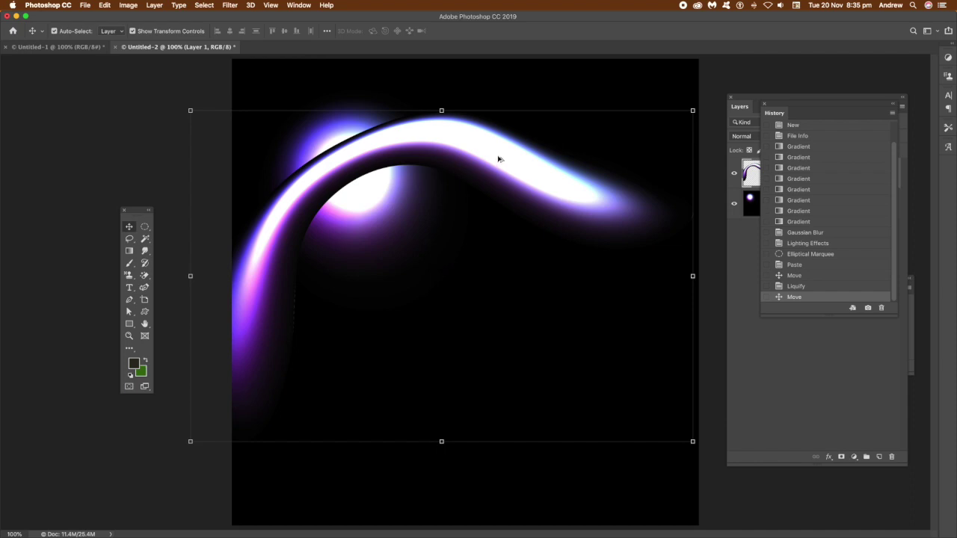
{"action": "mouse_move", "coordinate": [500, 159]}
{"action": "left_mouse_down"}
{"action": "mouse_move", "coordinate": [497, 189]}
{"action": "mouse_move", "coordinate": [445, 222]}
{"action": "left_mouse_up"}
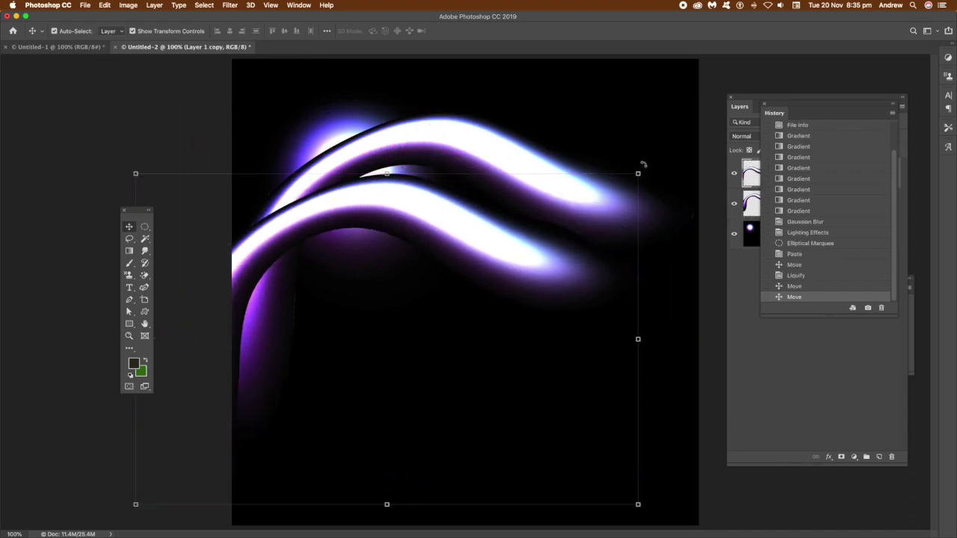
{"action": "left_click_drag", "start_coordinate": [643, 164], "coordinate": [453, 425]}
{"action": "left_click_drag", "start_coordinate": [510, 397], "coordinate": [429, 391]}
{"action": "key", "text": "Return"}
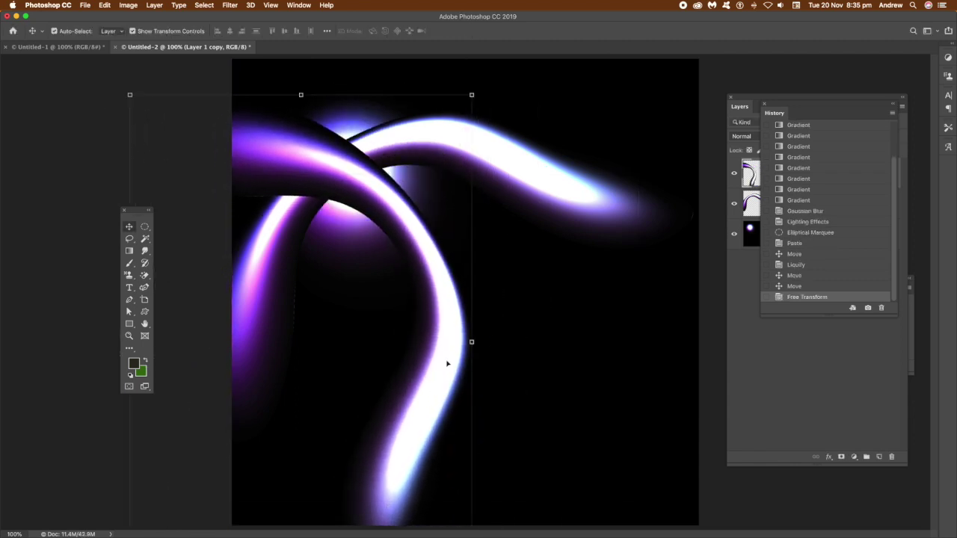
Duplicate the tube to the right and rotate the copy to about 106°
{"action": "left_click_drag", "start_coordinate": [458, 357], "coordinate": [661, 383]}
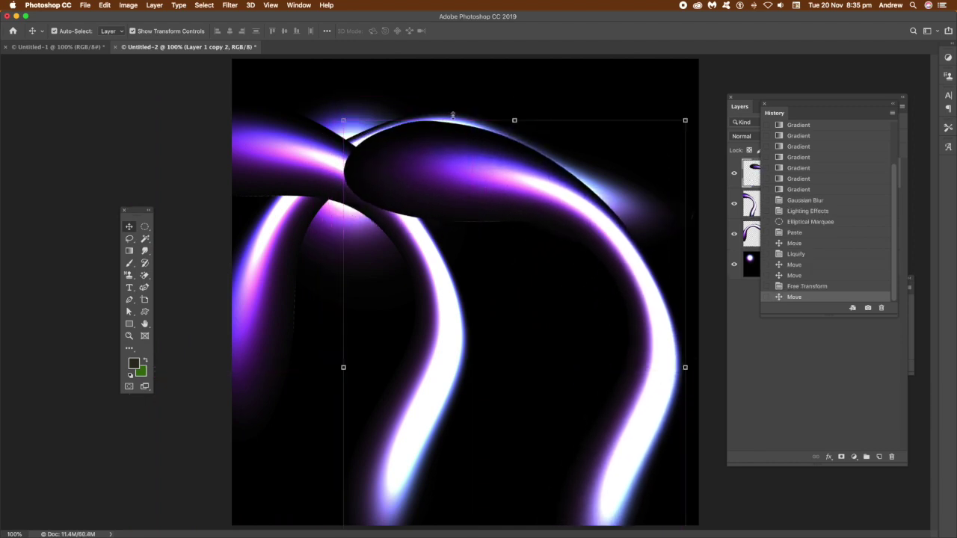
{"action": "left_click_drag", "start_coordinate": [358, 114], "coordinate": [578, 268]}
{"action": "left_click_drag", "start_coordinate": [611, 140], "coordinate": [666, 334]}
{"action": "left_click_drag", "start_coordinate": [643, 377], "coordinate": [634, 321]}
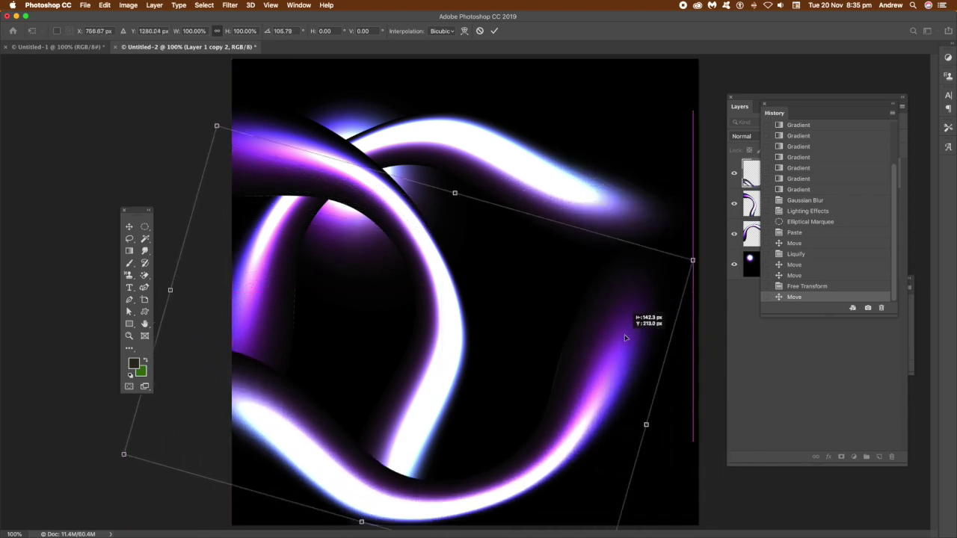
{"action": "key", "text": "Return"}
Duplicate Layer 1 as copy 3, rotated about -64° and scaled to roughly 82% by 68%
{"action": "left_click", "coordinate": [492, 162]}
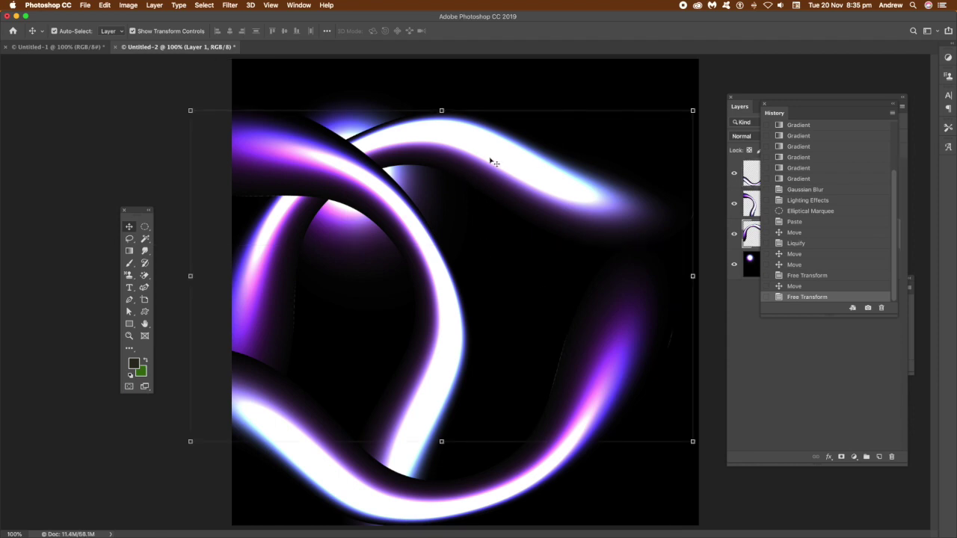
{"action": "left_click_drag", "start_coordinate": [492, 159], "coordinate": [497, 228]}
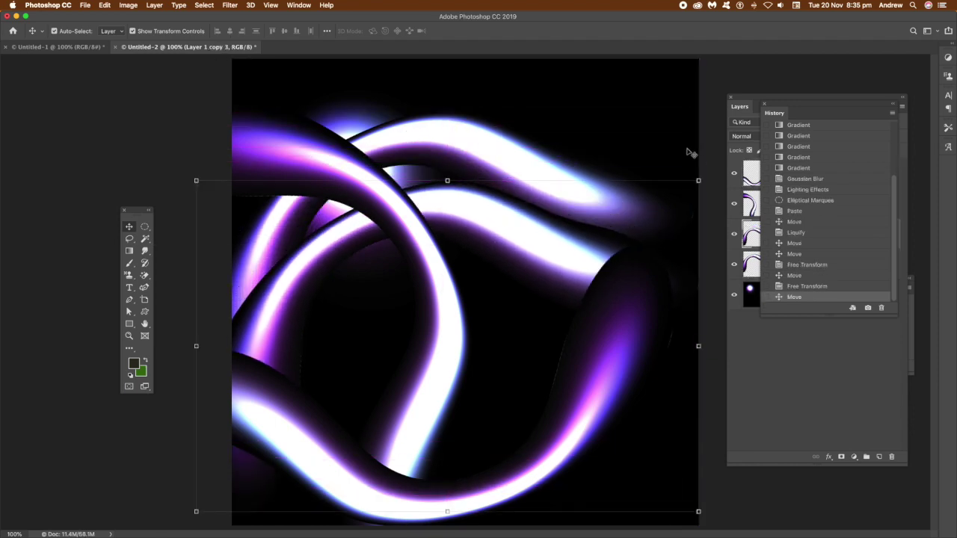
{"action": "left_click_drag", "start_coordinate": [704, 173], "coordinate": [460, 117]}
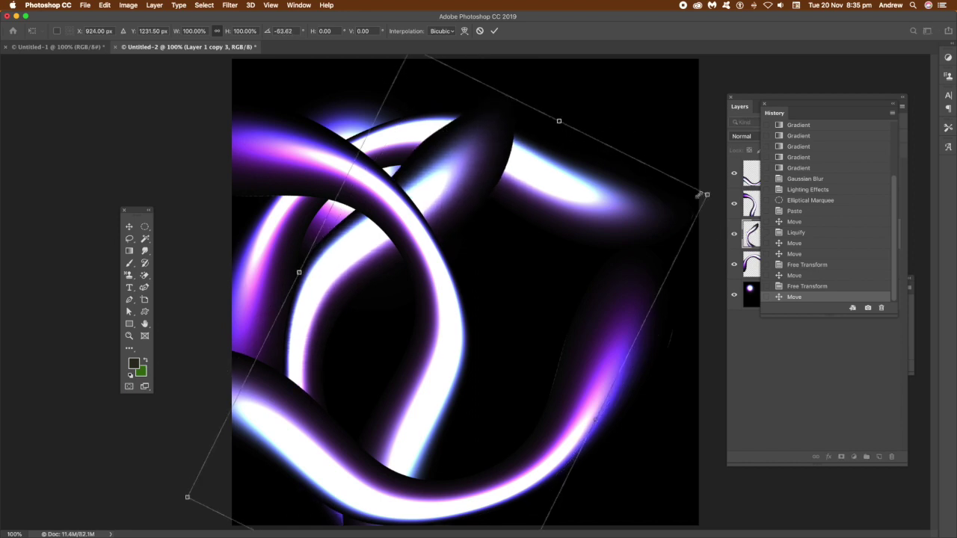
{"action": "left_click_drag", "start_coordinate": [701, 196], "coordinate": [585, 220]}
{"action": "left_click_drag", "start_coordinate": [480, 248], "coordinate": [563, 214]}
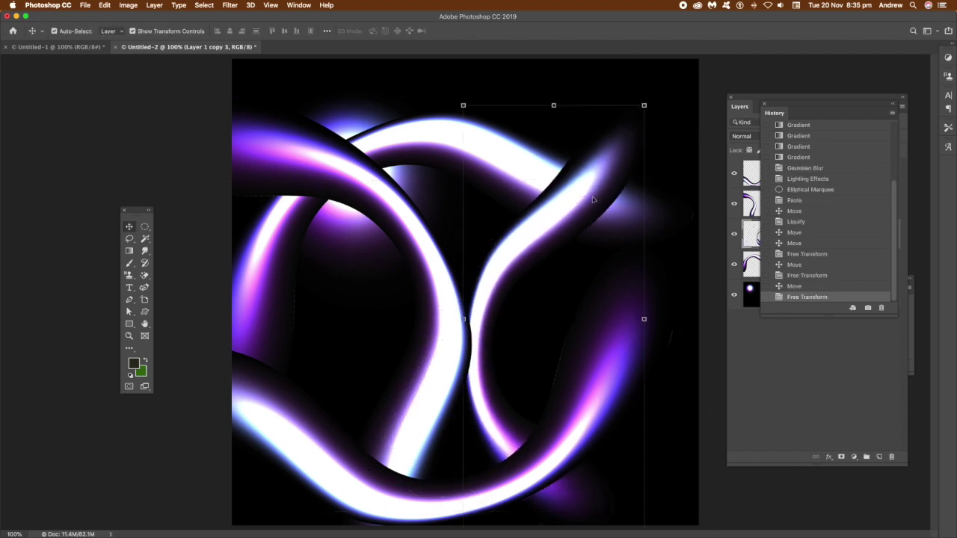
Add Layer 1 copy 4 rotated about -33°, then move a tube copy down and right
{"action": "left_click_drag", "start_coordinate": [571, 207], "coordinate": [428, 213]}
{"action": "left_click_drag", "start_coordinate": [506, 103], "coordinate": [362, 54]}
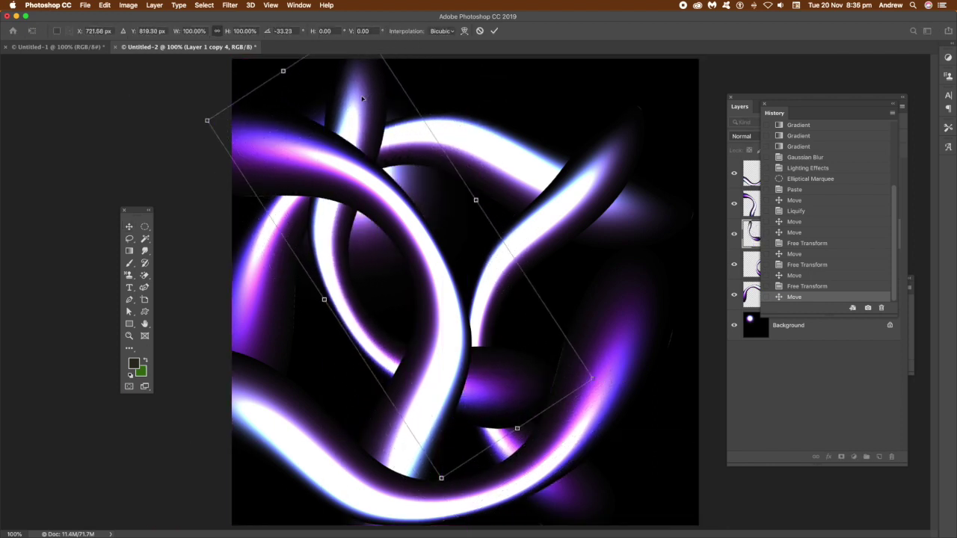
{"action": "key", "text": "Return"}
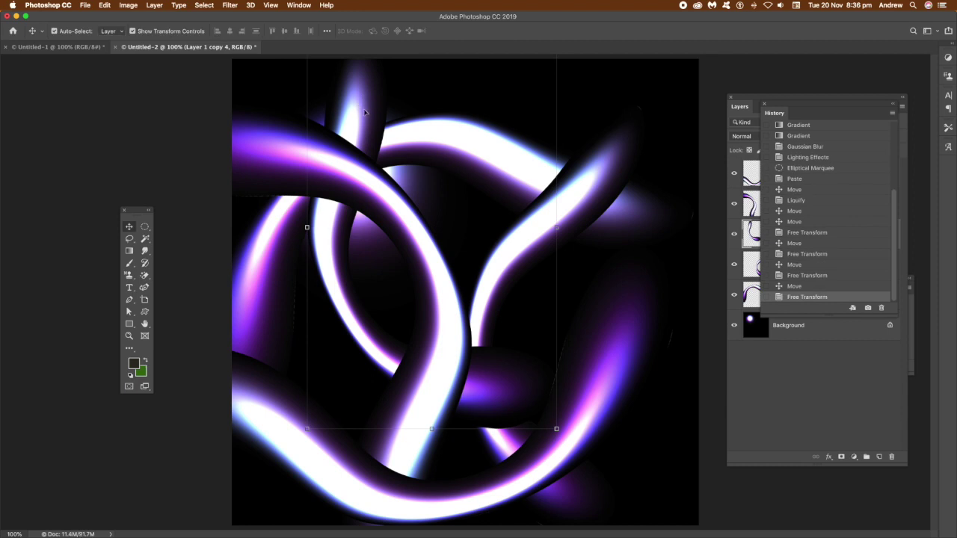
{"action": "left_click_drag", "start_coordinate": [362, 113], "coordinate": [569, 280]}
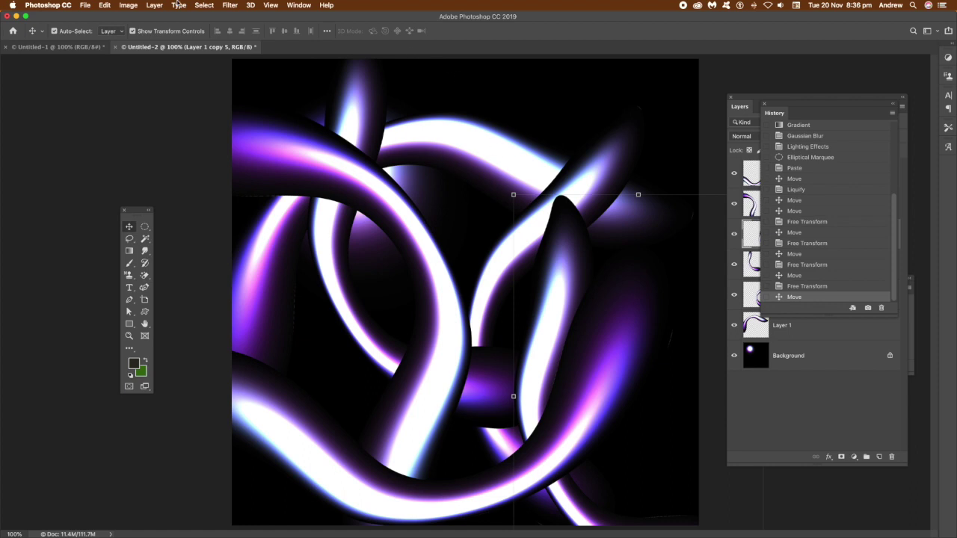
Merge all tube layers into one background with Layer > Flatten Image
{"action": "left_click", "coordinate": [154, 6]}
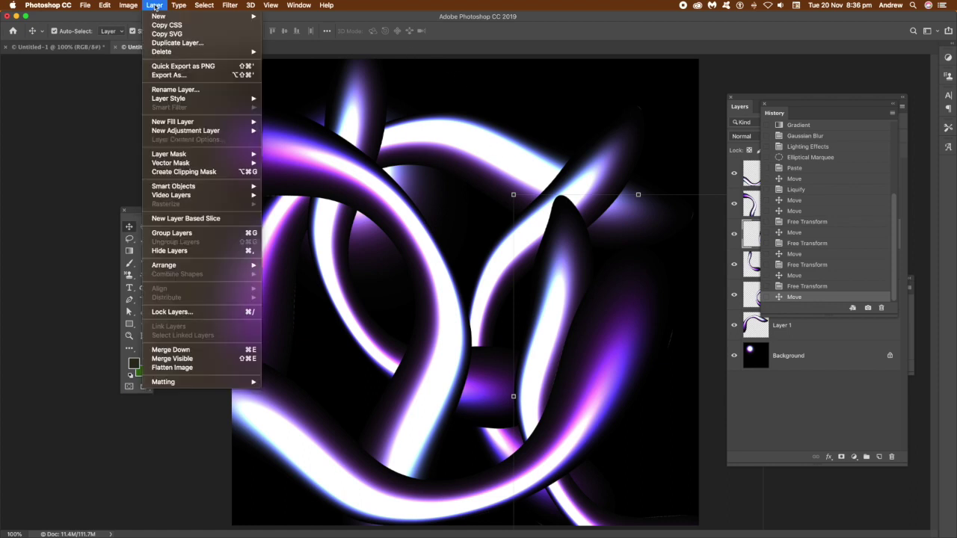
{"action": "left_click", "coordinate": [187, 369]}
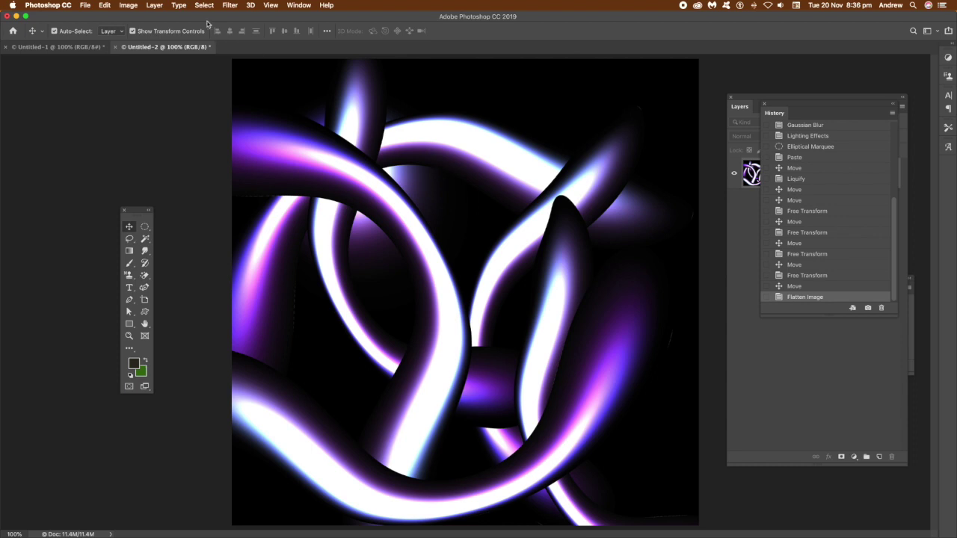
Apply Oil Paint with Stylization 8.0, Cleanliness 9.0, Scale 5.8 and Bristle Detail 10.0
{"action": "left_click", "coordinate": [231, 6]}
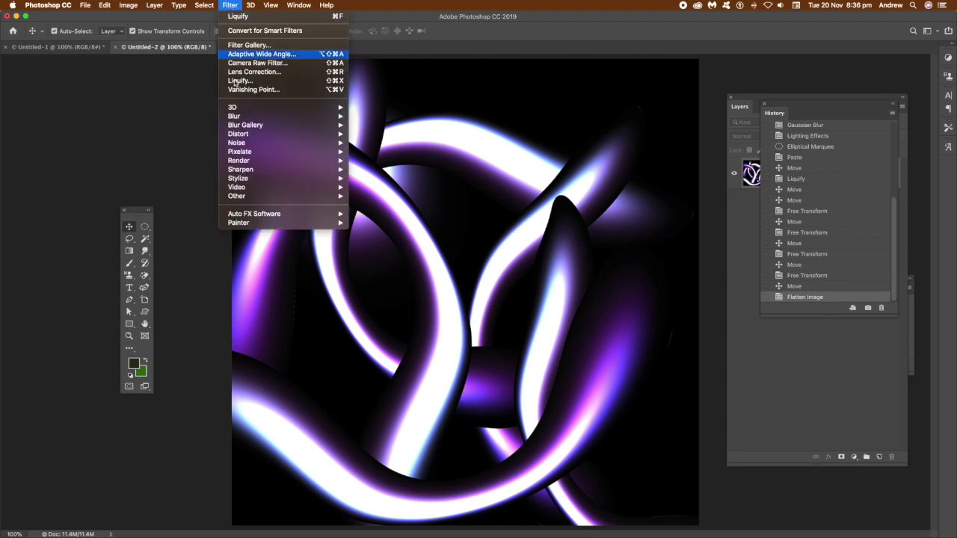
{"action": "mouse_move", "coordinate": [264, 180]}
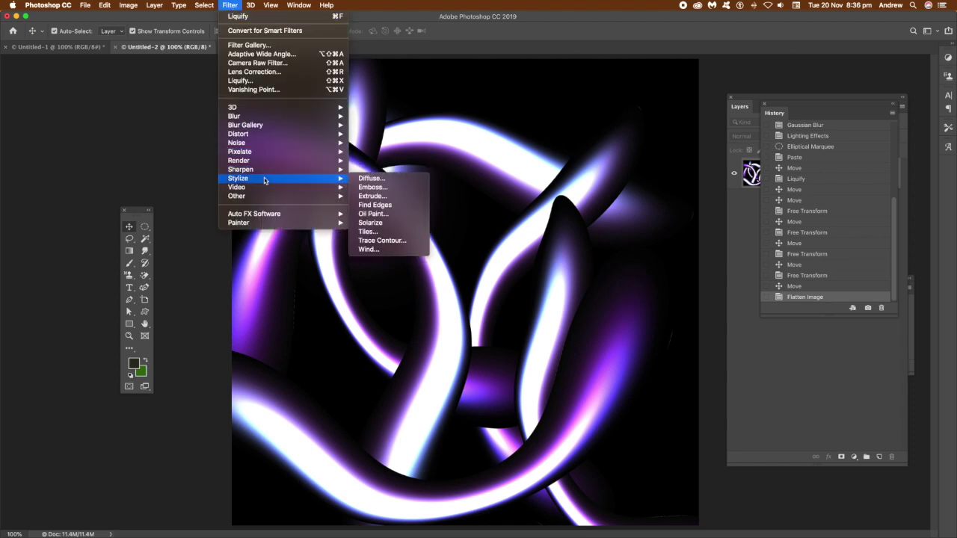
{"action": "left_click", "coordinate": [374, 214]}
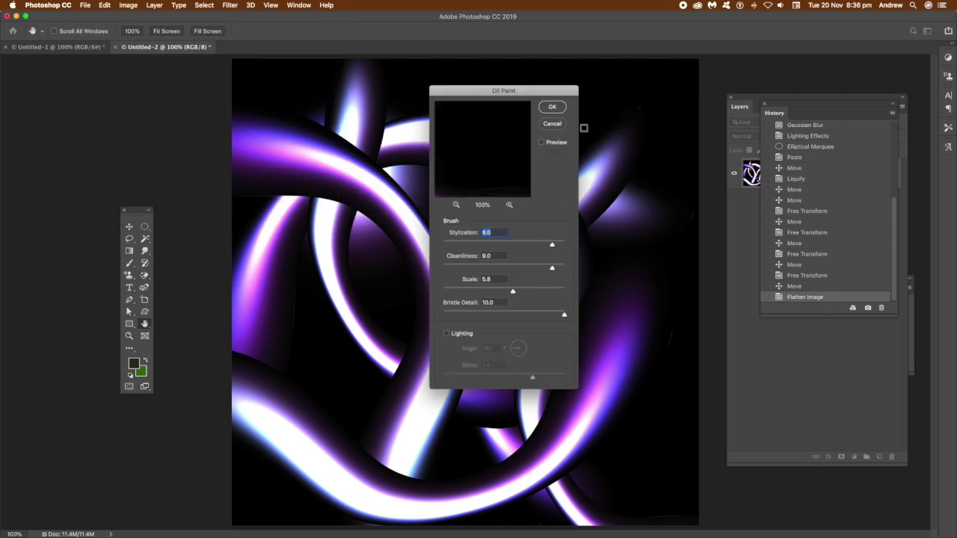
{"action": "left_click", "coordinate": [552, 107]}
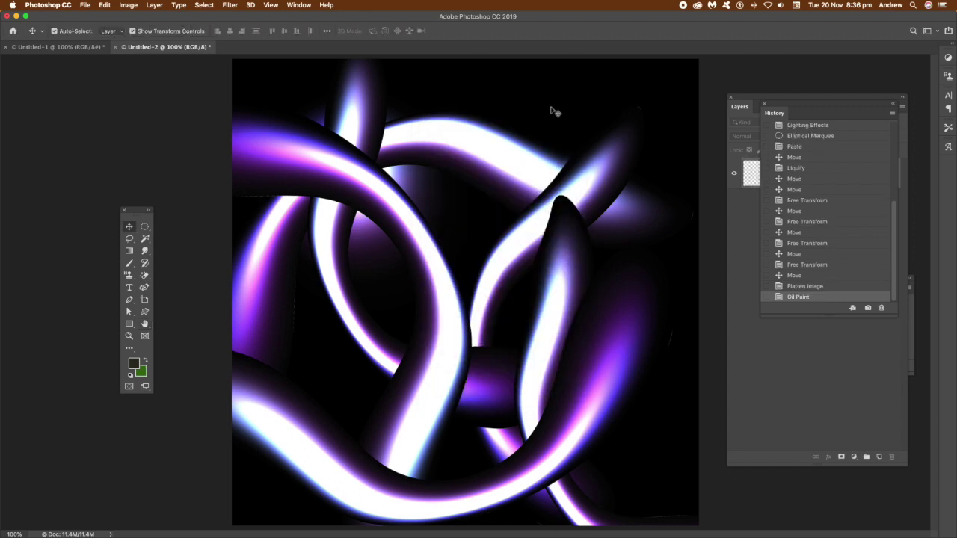
Reapply the Oil Paint filter three more times
{"action": "left_click", "coordinate": [230, 6]}
{"action": "left_click", "coordinate": [238, 16]}
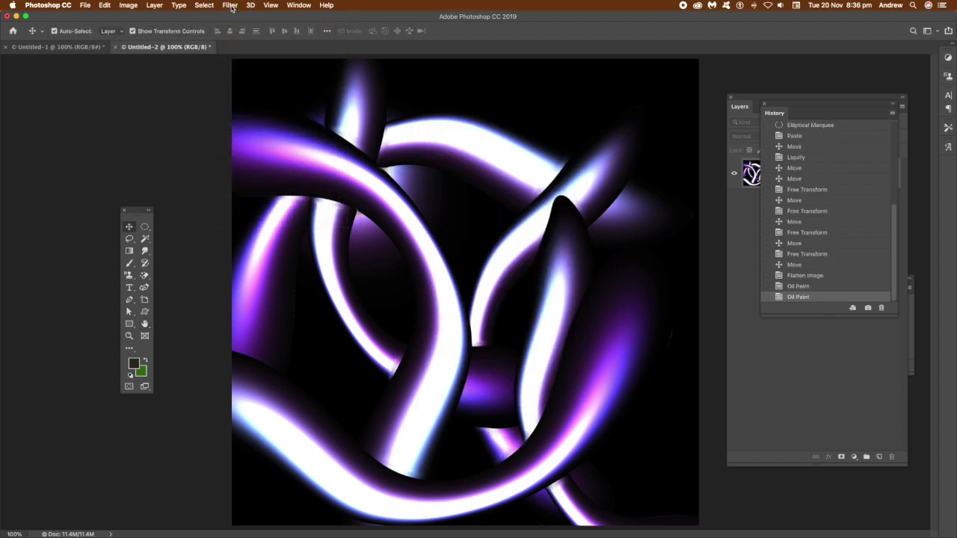
{"action": "left_click", "coordinate": [229, 6]}
{"action": "left_click", "coordinate": [238, 16]}
{"action": "left_click", "coordinate": [229, 6]}
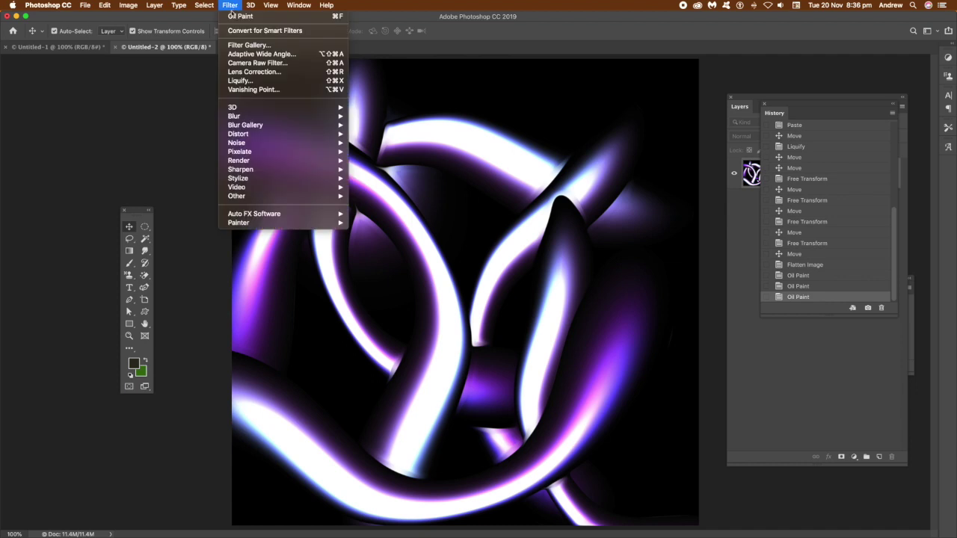
{"action": "left_click", "coordinate": [238, 16]}
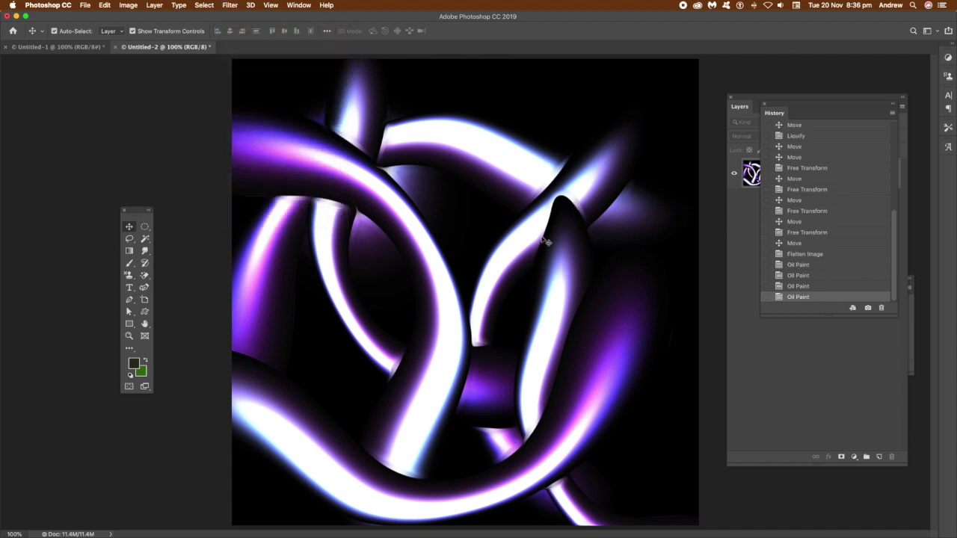
Apply an Image > Adjustments > Vibrance of +34 with Saturation about +73
{"action": "left_click", "coordinate": [134, 6]}
{"action": "mouse_move", "coordinate": [153, 31]}
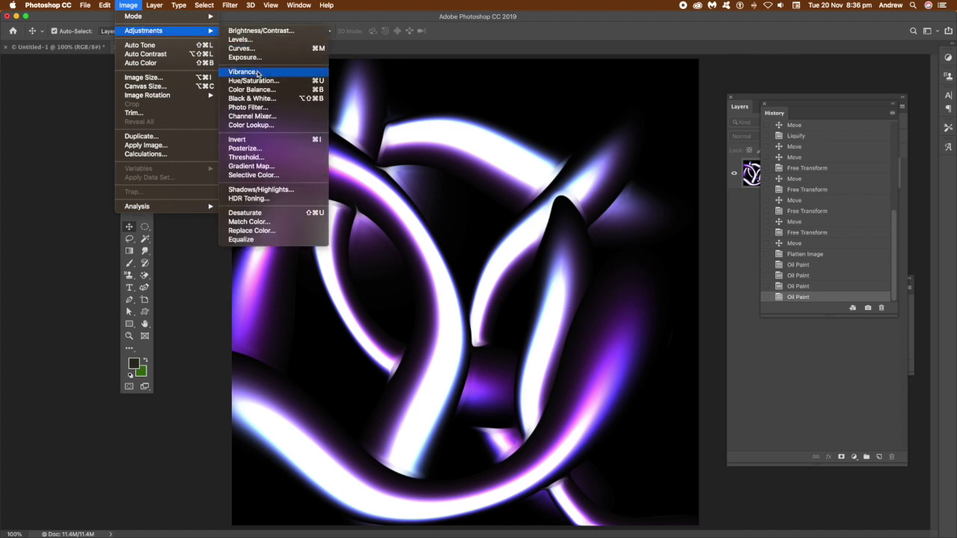
{"action": "left_click", "coordinate": [257, 73]}
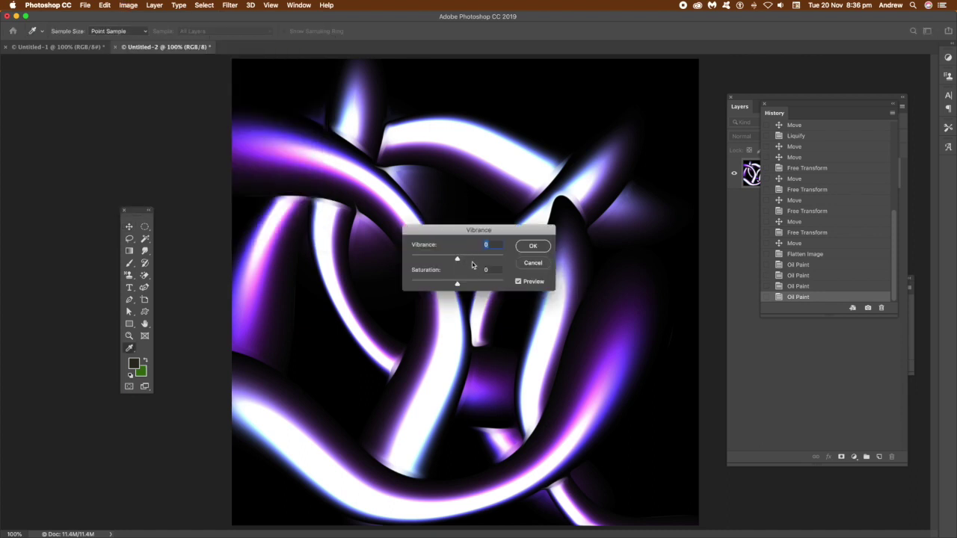
{"action": "left_click_drag", "start_coordinate": [479, 285], "coordinate": [491, 285]}
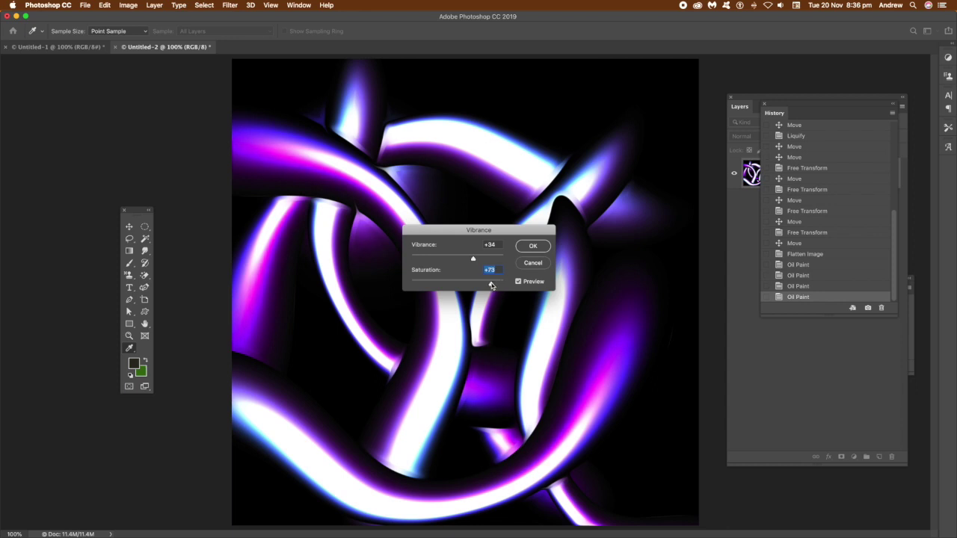
{"action": "left_click", "coordinate": [533, 247]}
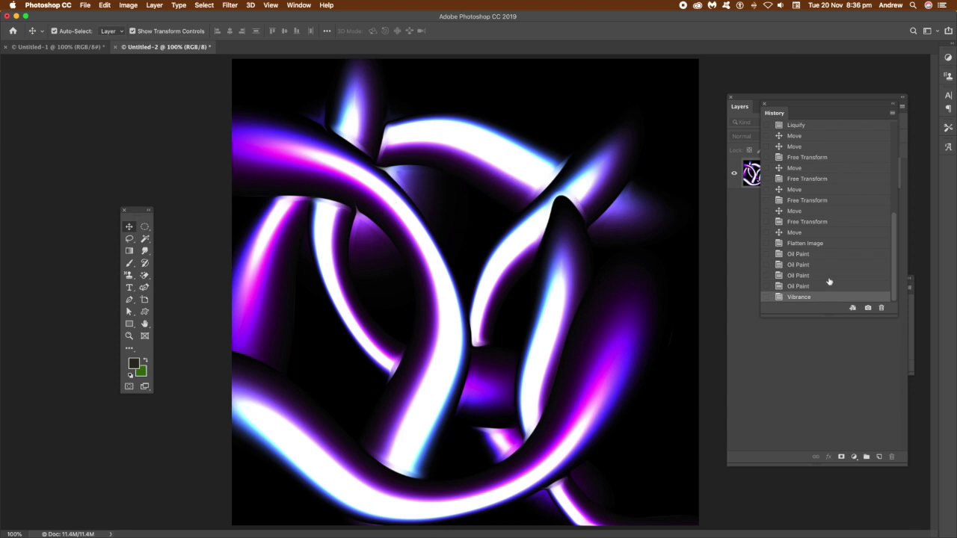
Revert to the Flatten Image state, try a 66 px Gaussian Blur, cancel it, then return to Vibrance
{"action": "left_click", "coordinate": [804, 243]}
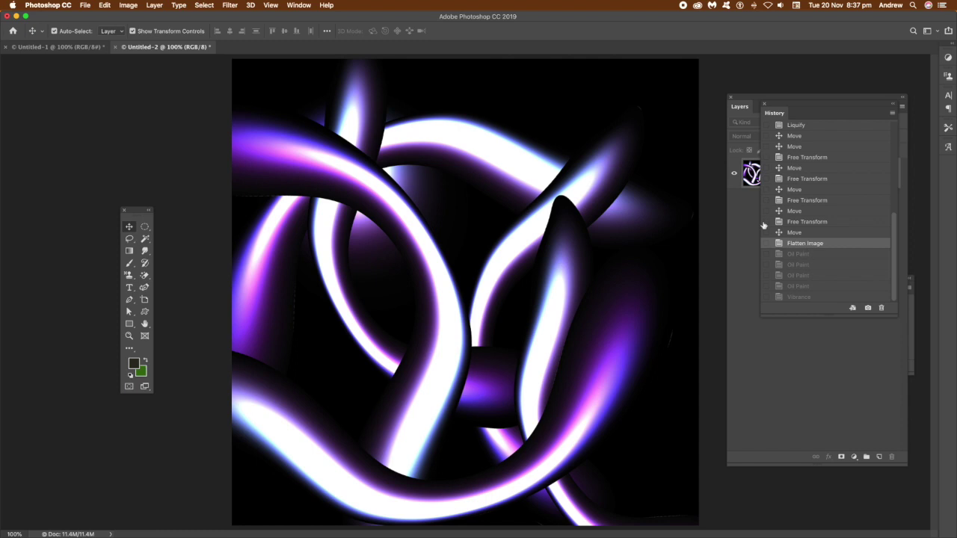
{"action": "left_click", "coordinate": [229, 5]}
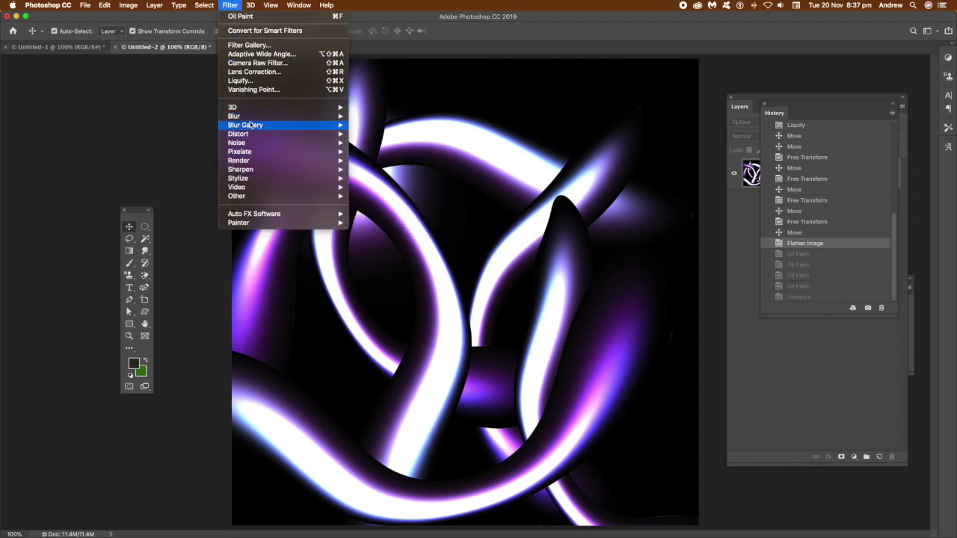
{"action": "mouse_move", "coordinate": [290, 119]}
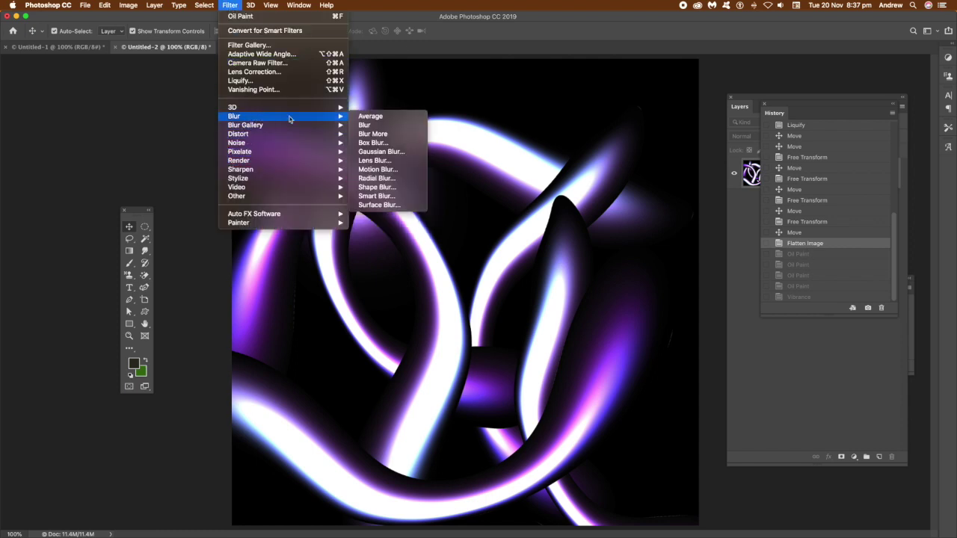
{"action": "left_click", "coordinate": [390, 154]}
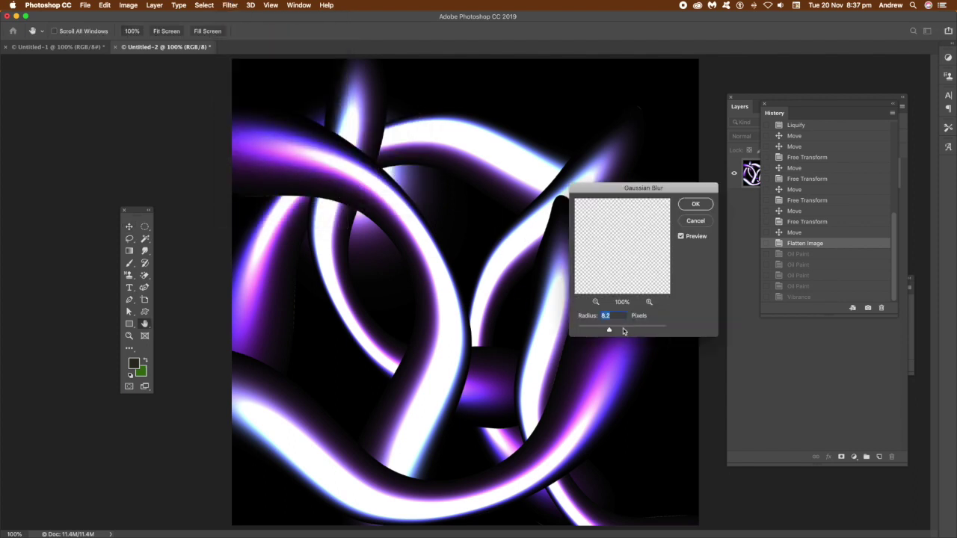
{"action": "left_click_drag", "start_coordinate": [624, 330], "coordinate": [597, 333]}
{"action": "left_click", "coordinate": [702, 222]}
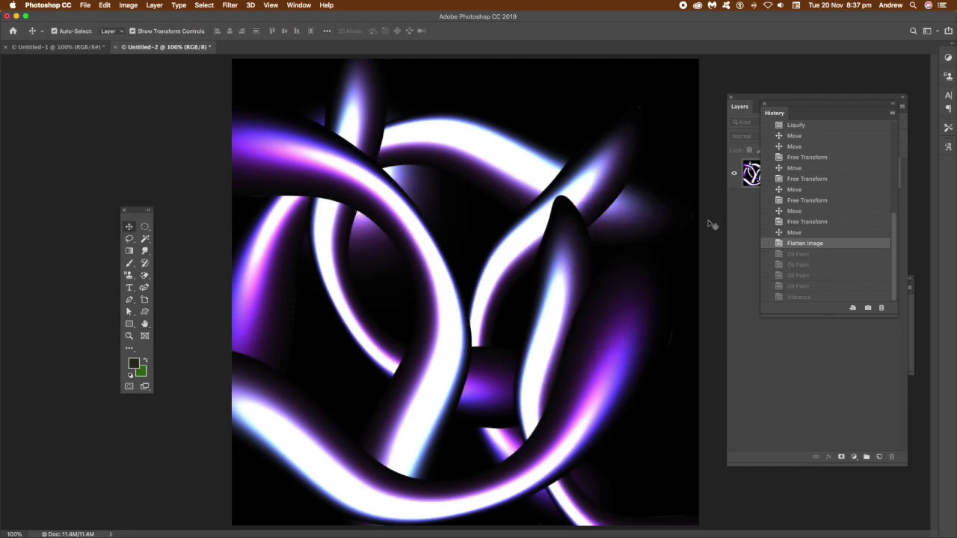
{"action": "left_click", "coordinate": [798, 297]}
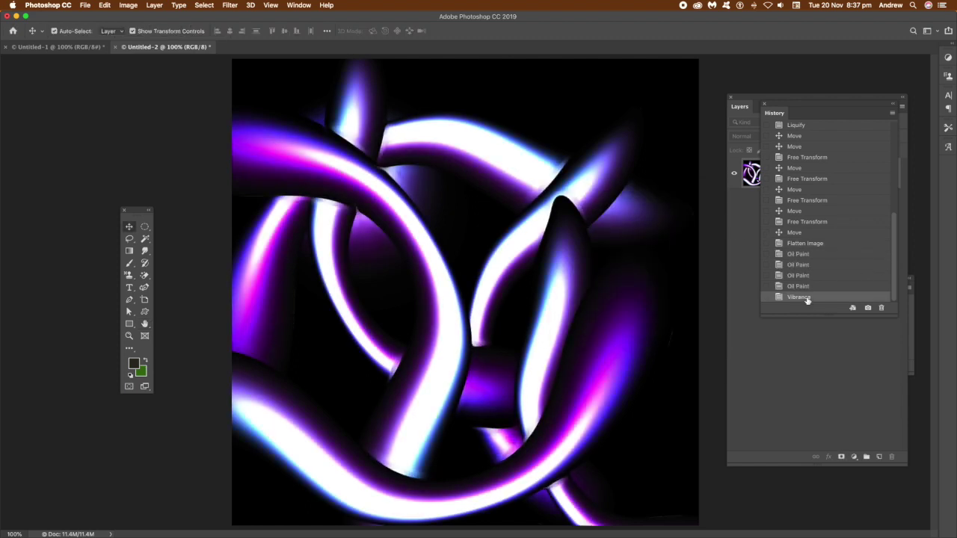
Preview a Color Lookup adjustment using the Candlelight.CUBE 3D LUT, then open the Abstract profile list
{"action": "left_click", "coordinate": [125, 6]}
{"action": "mouse_move", "coordinate": [153, 31]}
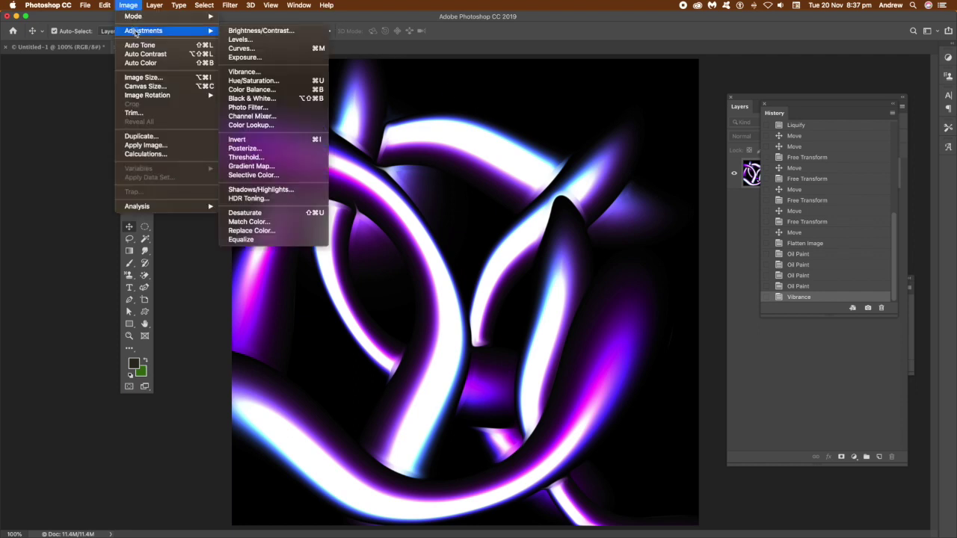
{"action": "left_click", "coordinate": [251, 125]}
{"action": "left_click", "coordinate": [583, 379]}
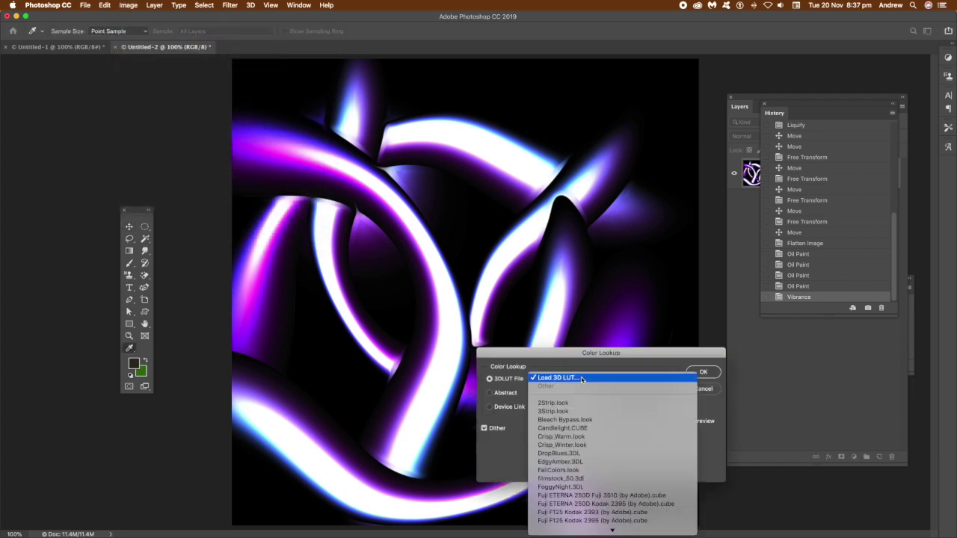
{"action": "left_click", "coordinate": [570, 424]}
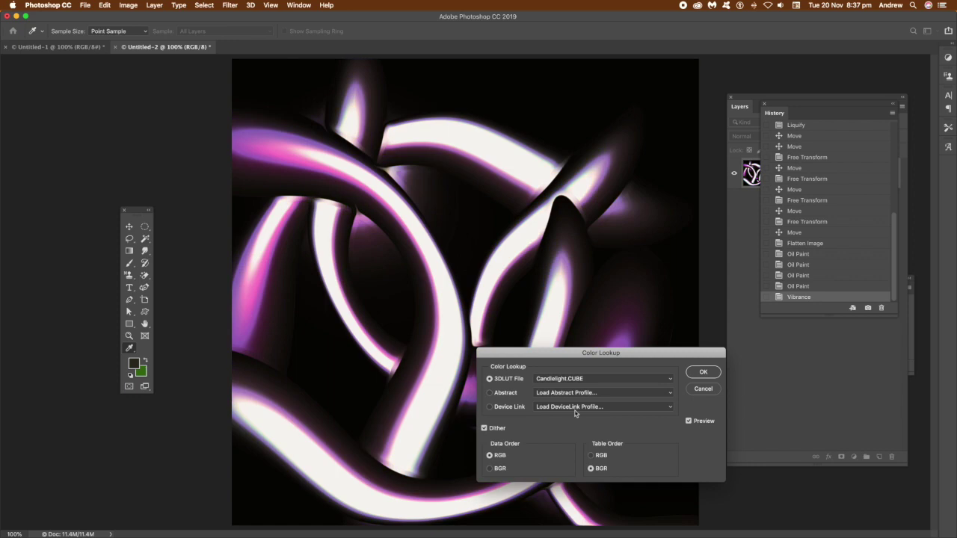
{"action": "left_click", "coordinate": [587, 395]}
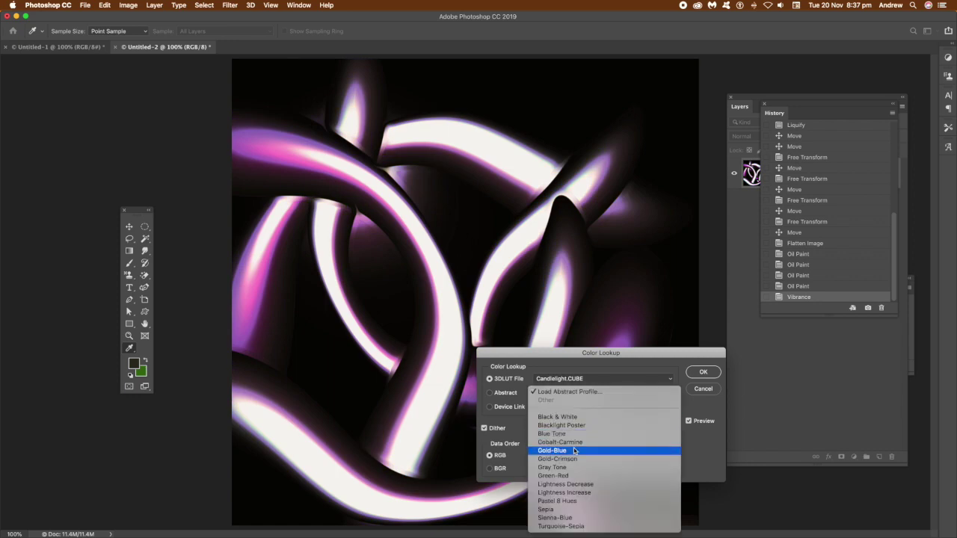